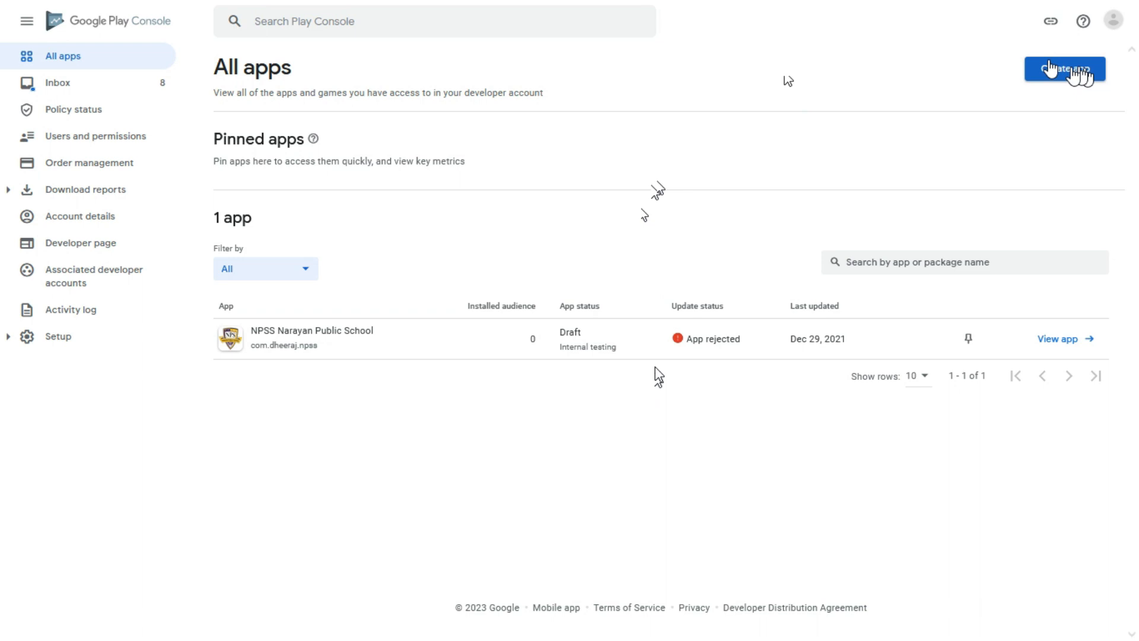
Start a new app and name it Skirana.
click(1072, 72)
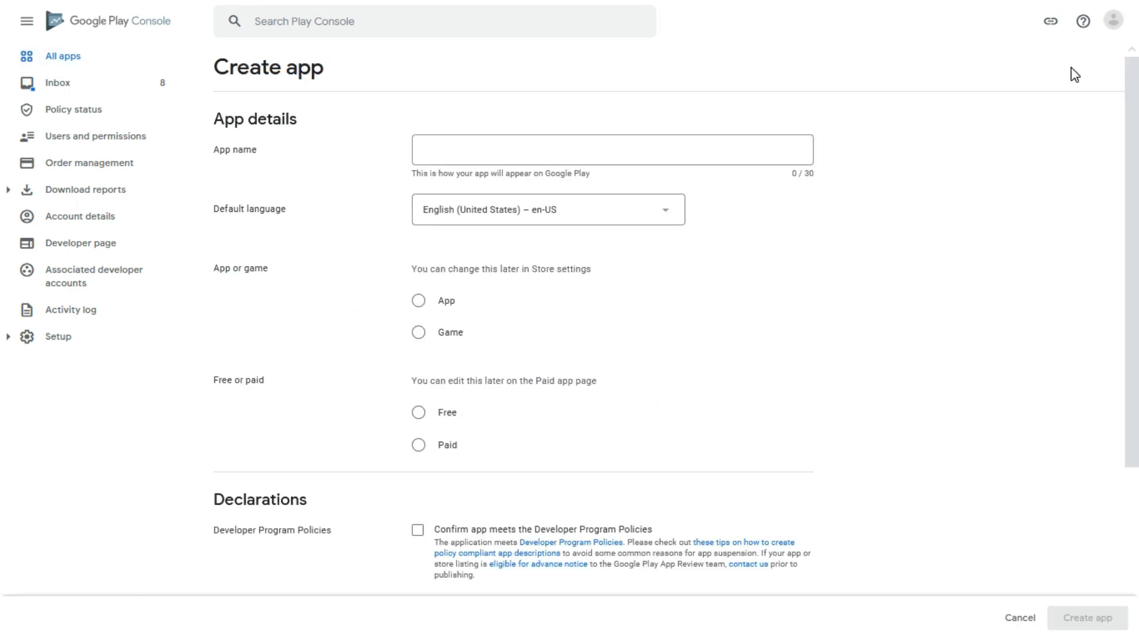
click(701, 148)
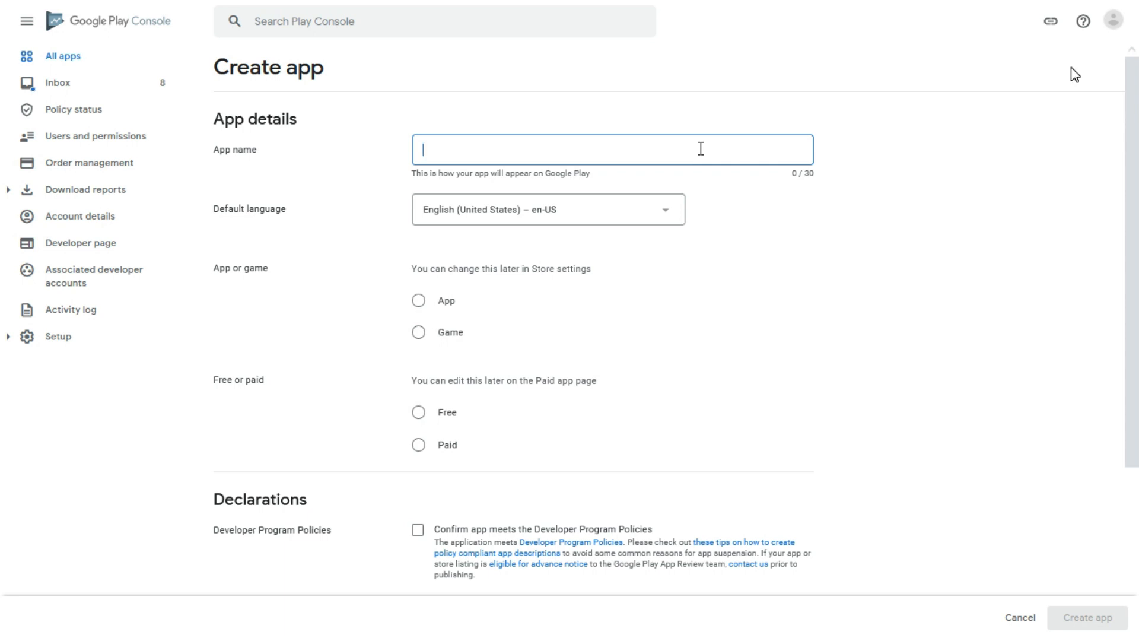
text(Skirana)
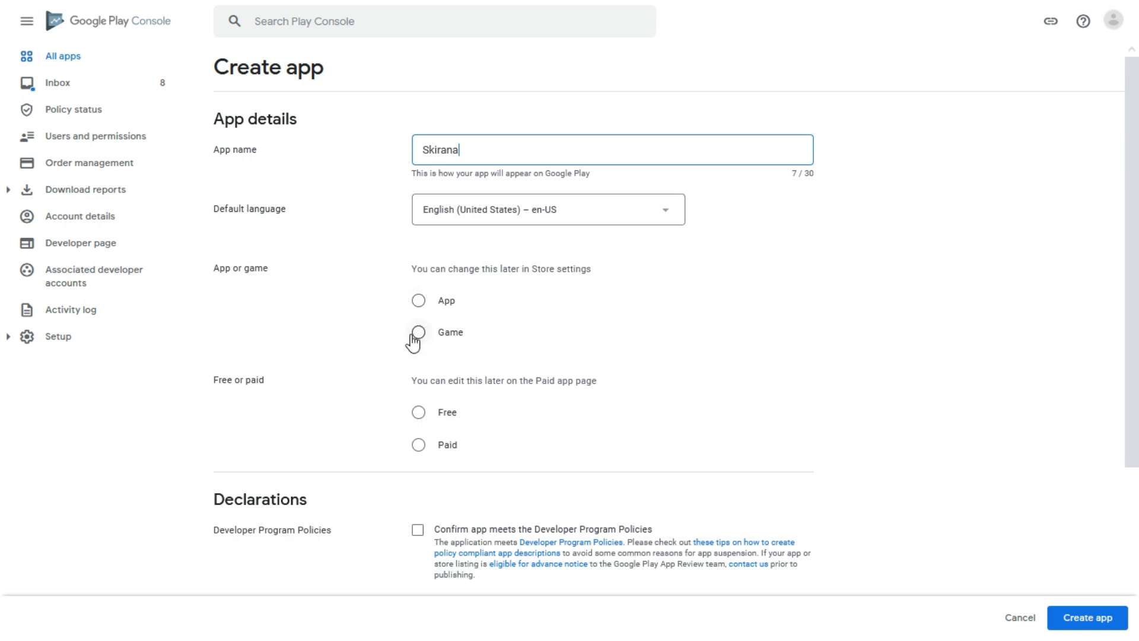
Make it a free App, accept the Developer Program Policies and US export laws, and create it.
click(419, 302)
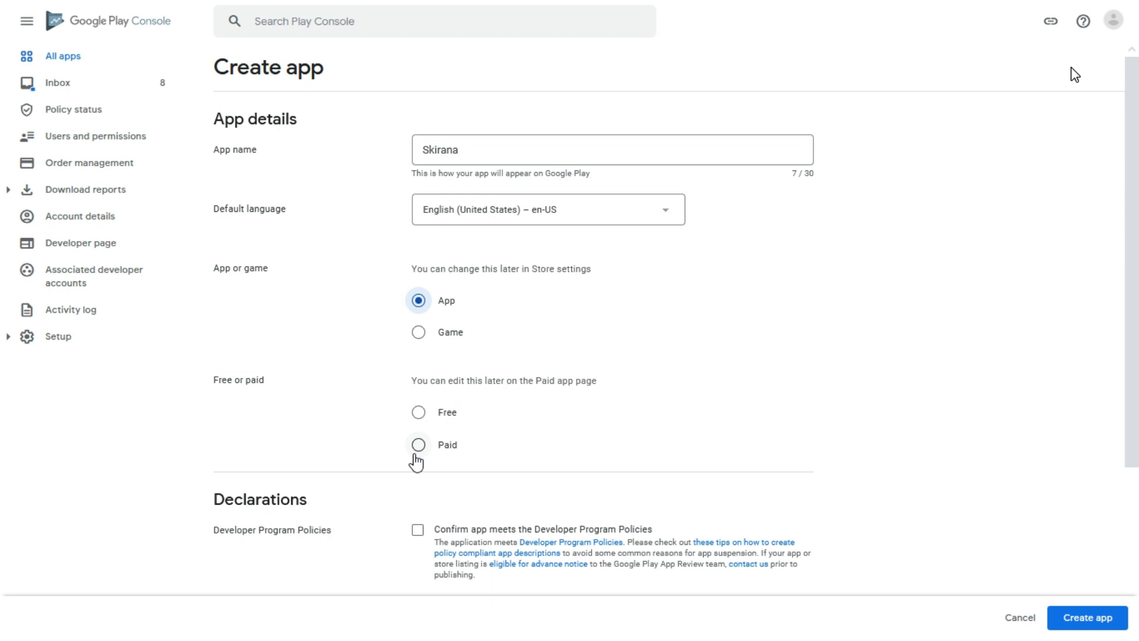
click(429, 417)
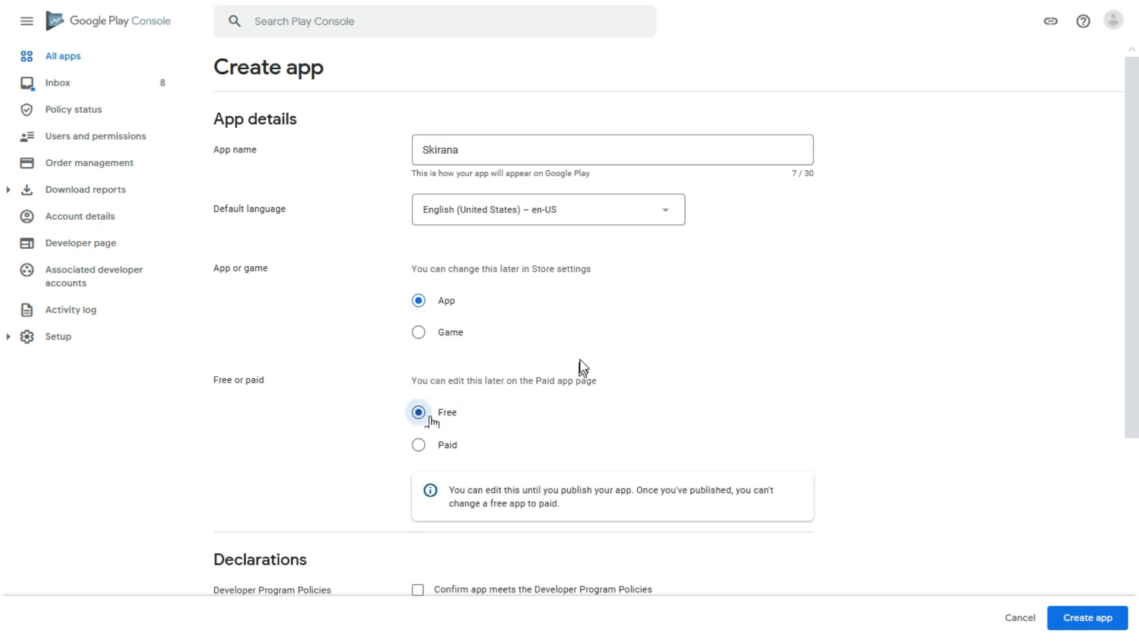
scroll(582, 367, down, 4)
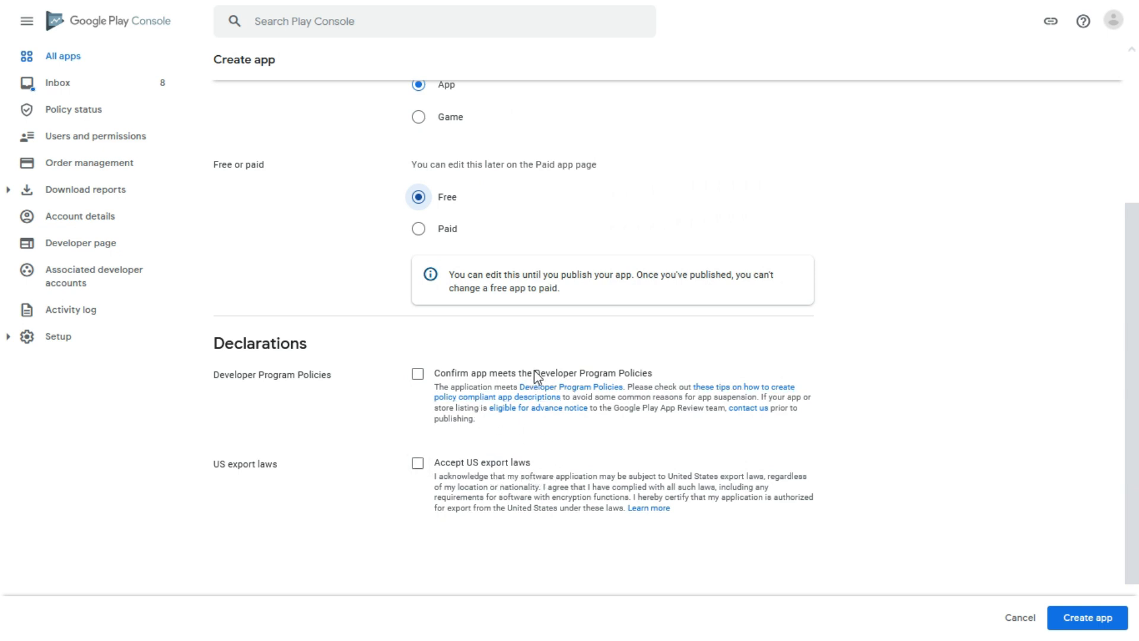
click(417, 373)
click(416, 463)
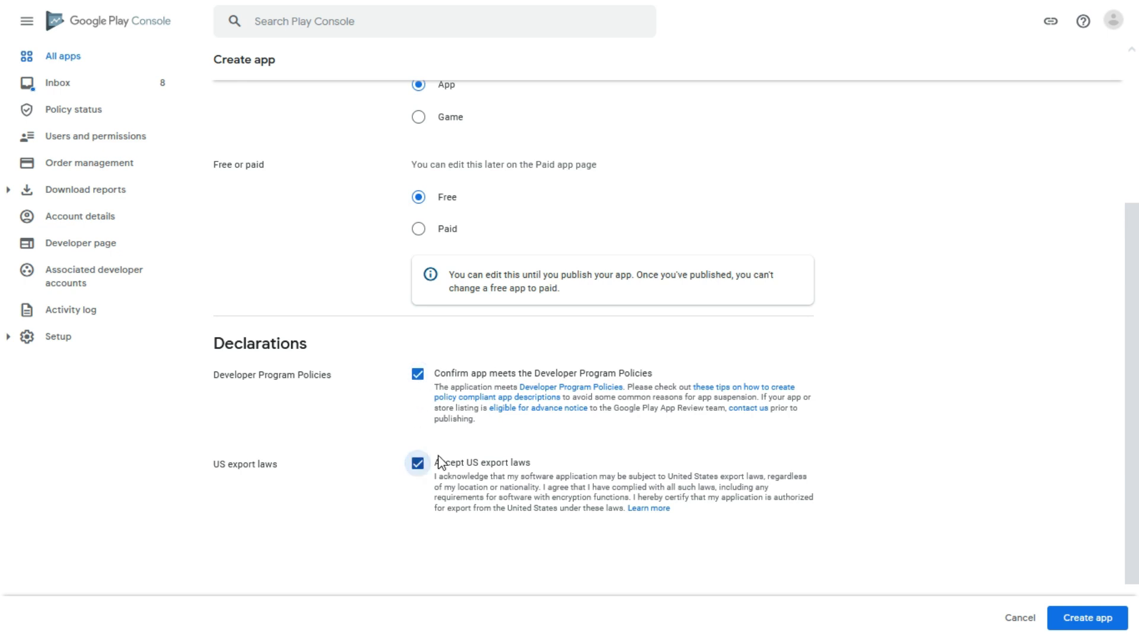
scroll(674, 472, up, 3)
scroll(670, 456, up, 2)
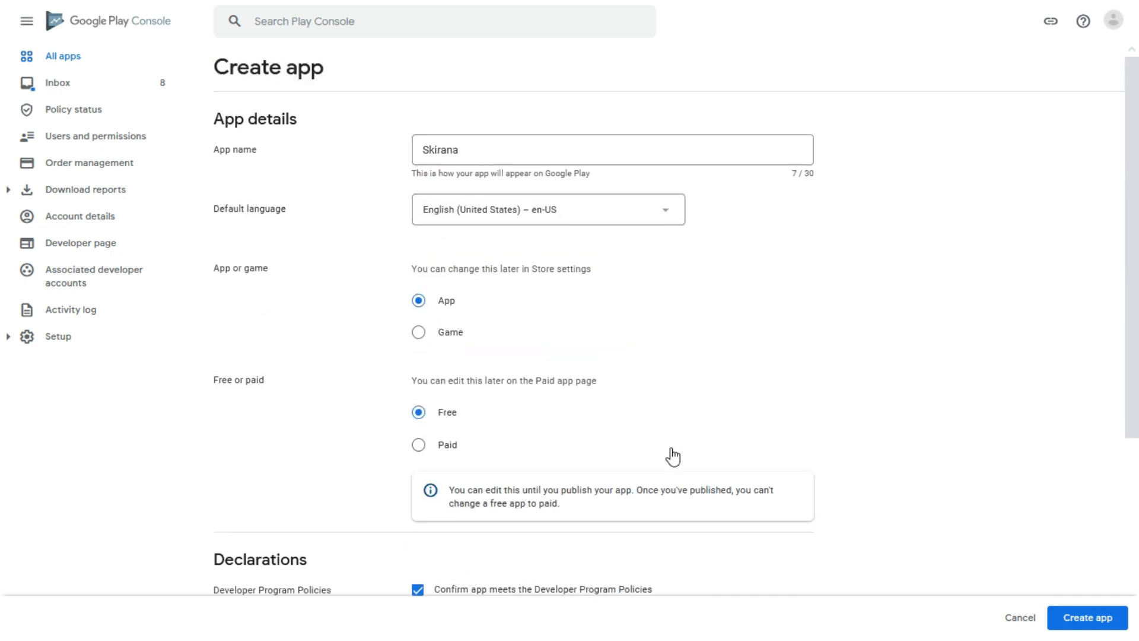
scroll(669, 455, down, 5)
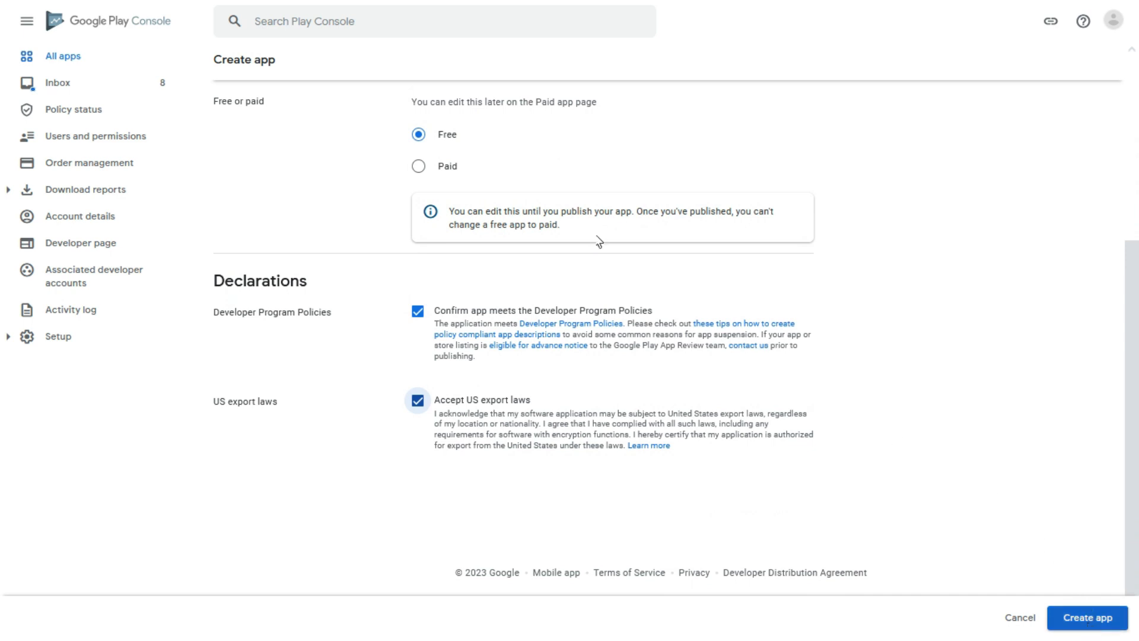
click(1090, 630)
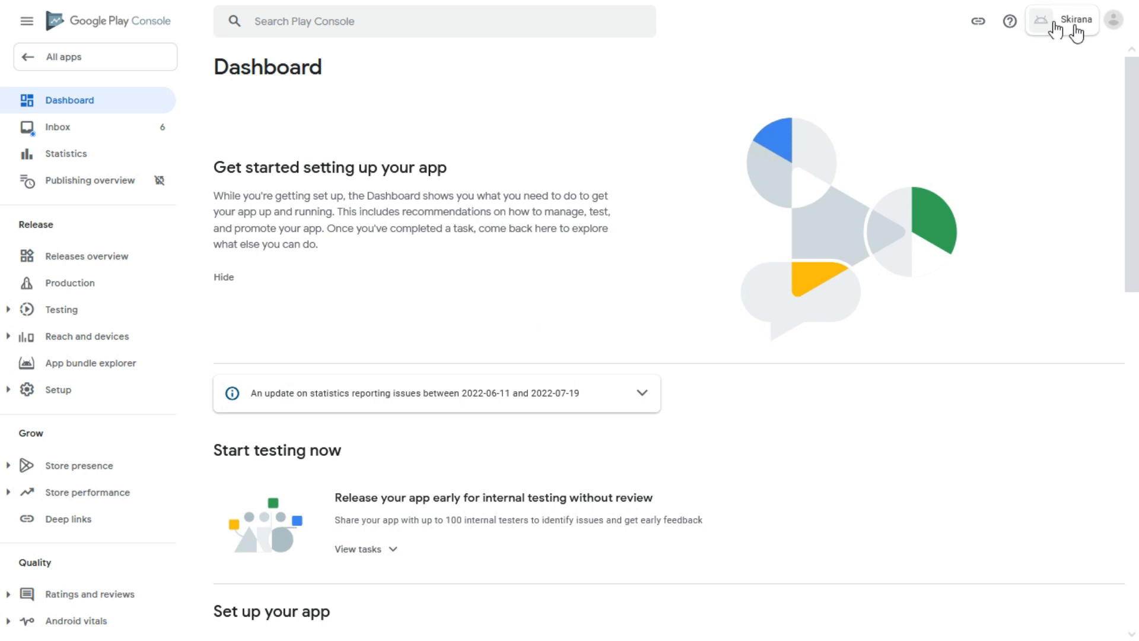
Scroll the Dashboard to Set up your app and expand its task list.
scroll(725, 204, down, 3)
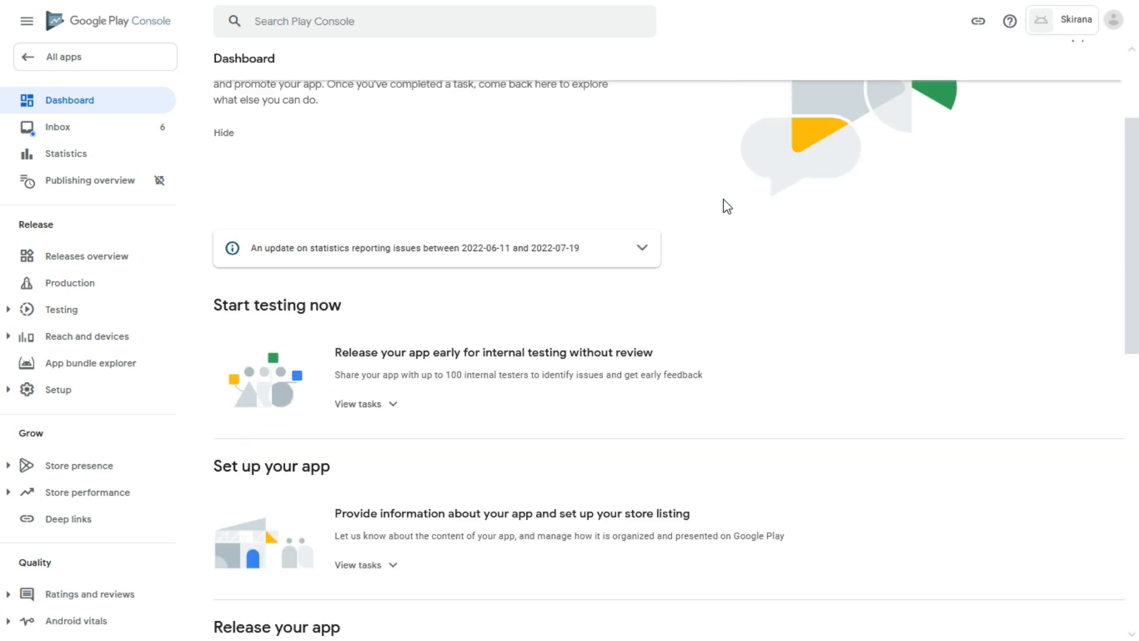
scroll(725, 203, down, 2)
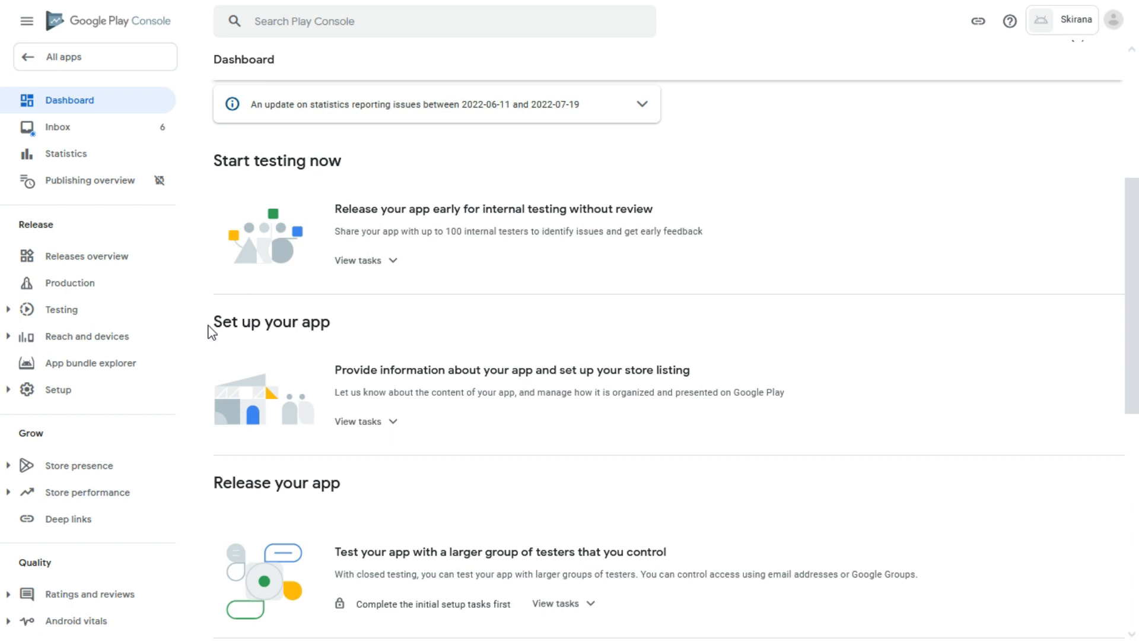
drag(209, 328, 351, 330)
click(340, 326)
drag(211, 327, 341, 328)
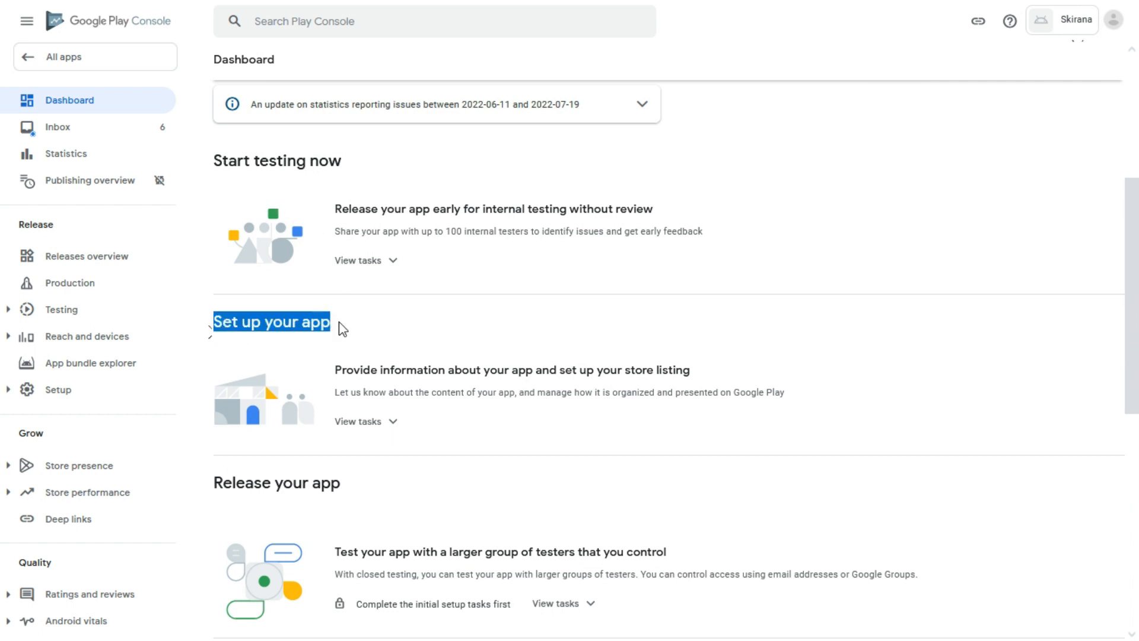
click(382, 423)
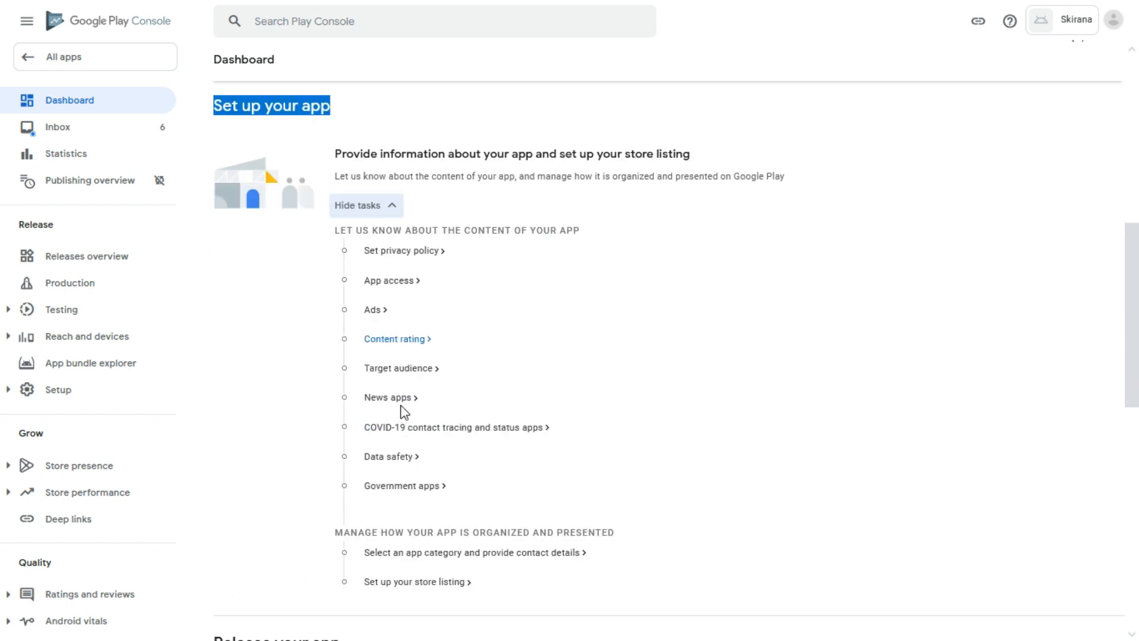
scroll(403, 356, down, 1)
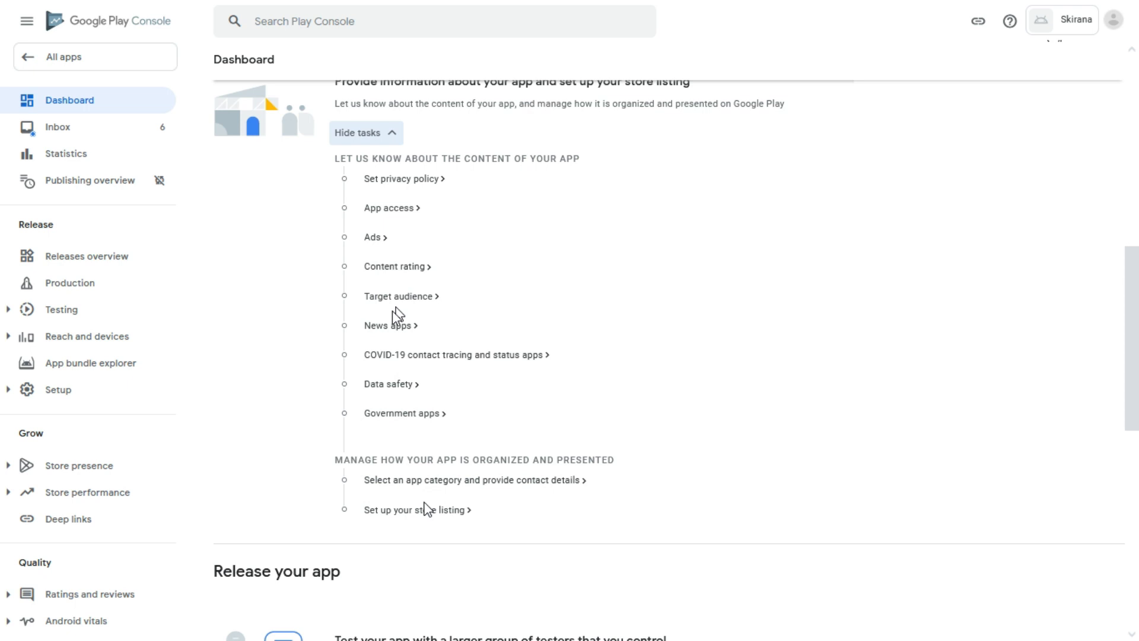
scroll(399, 313, up, 1)
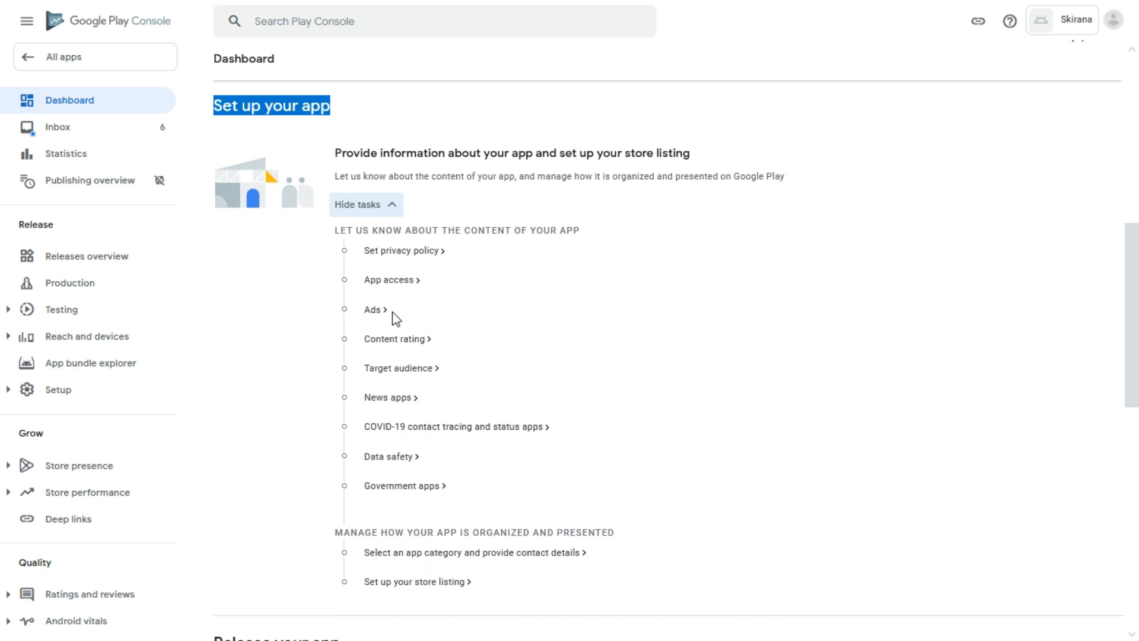
click(995, 133)
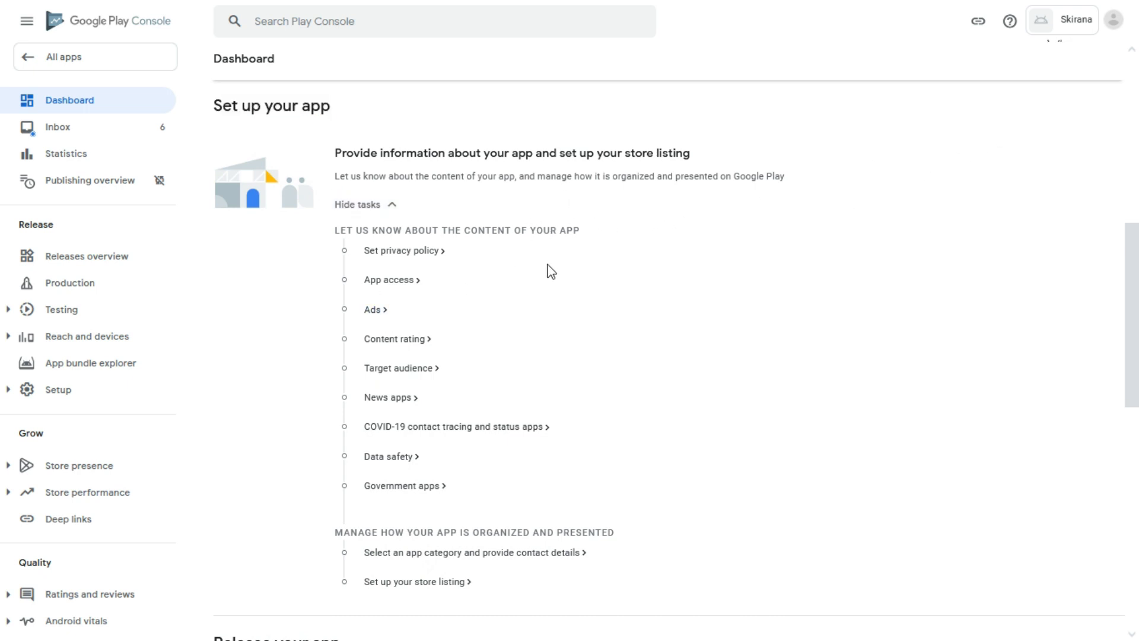
Reopen Skirana from All apps and expand the Set up your app tasks.
click(110, 18)
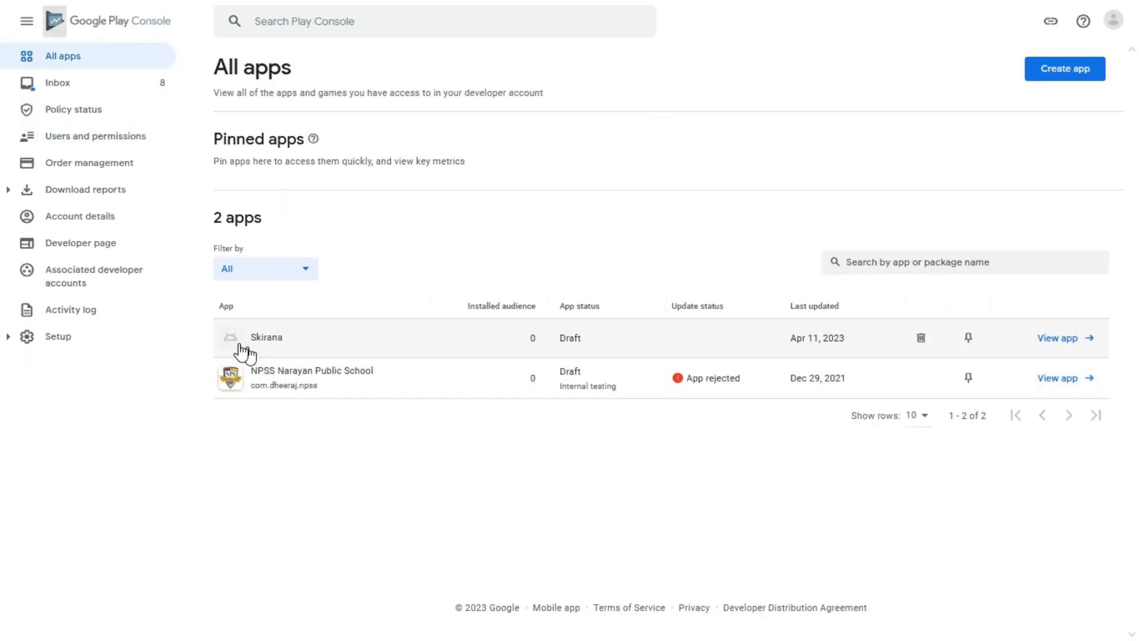
click(321, 341)
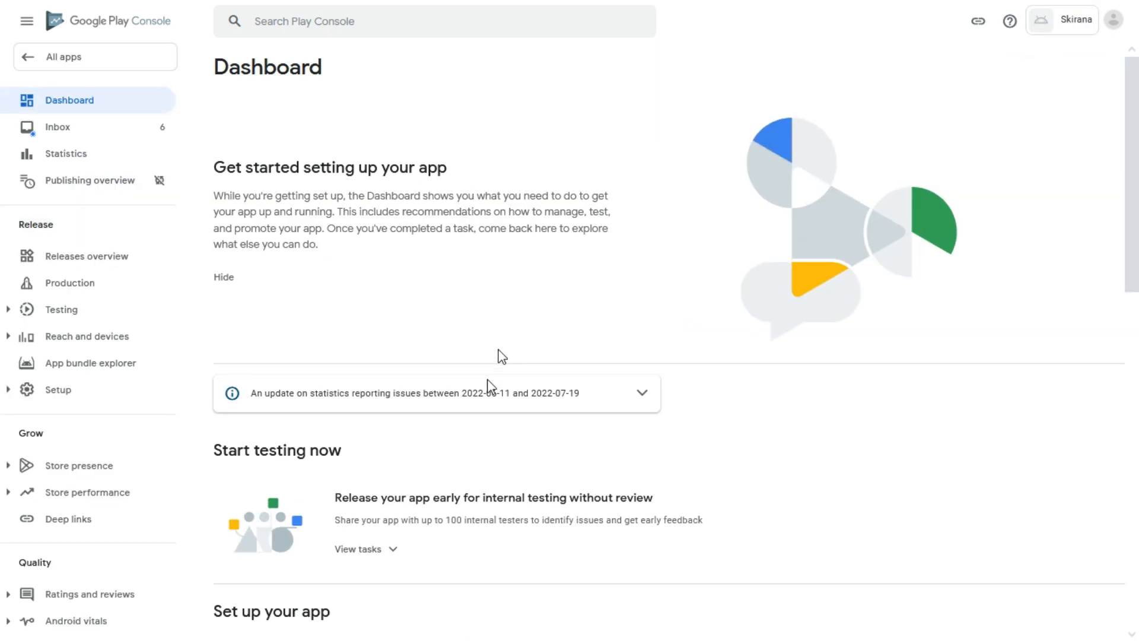
scroll(510, 347, down, 3)
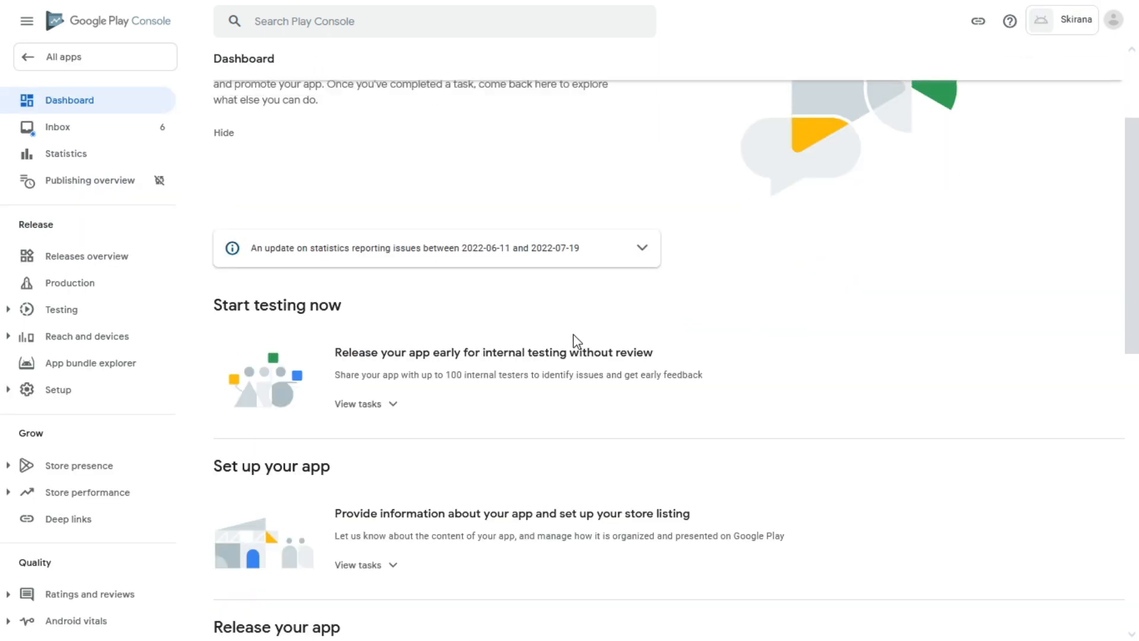
scroll(573, 334, down, 3)
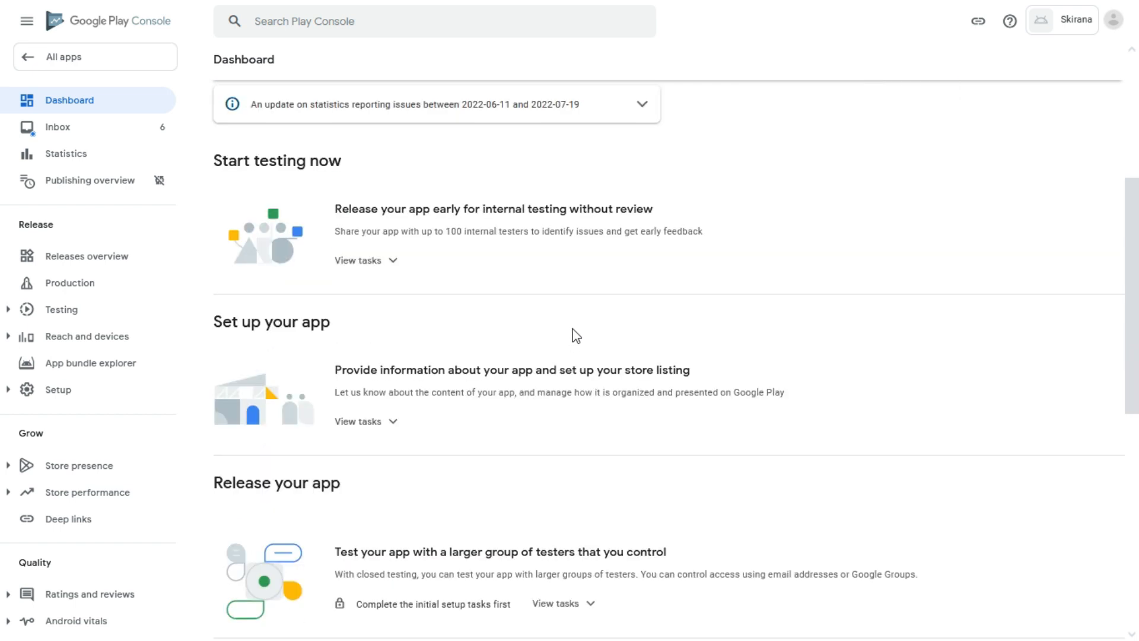
drag(213, 321, 361, 330)
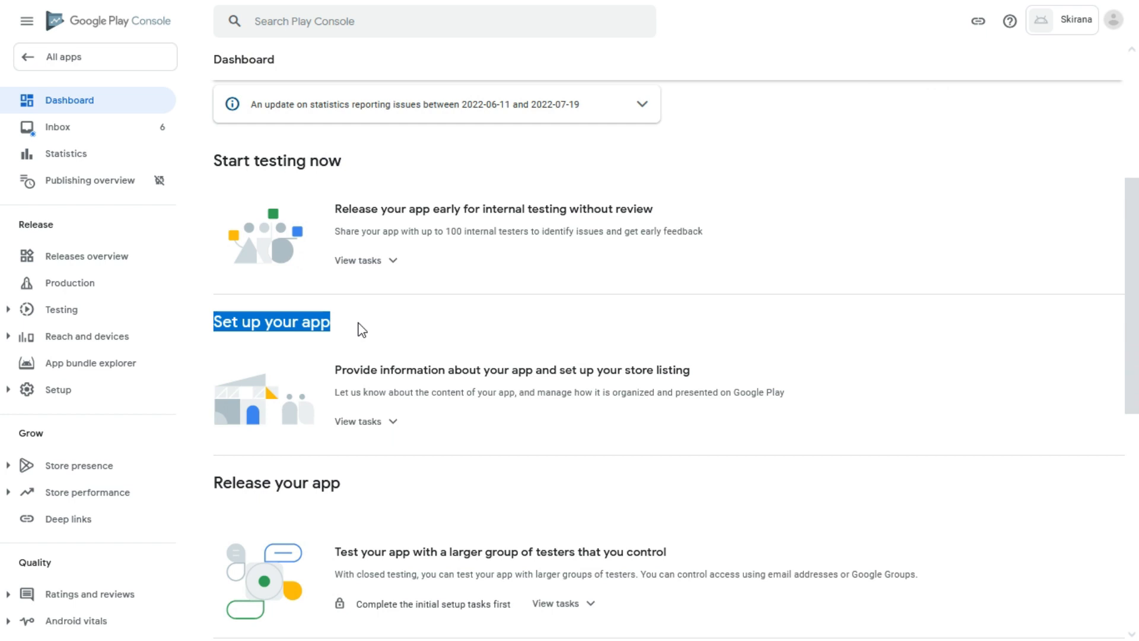
click(396, 421)
click(843, 348)
scroll(809, 356, down, 3)
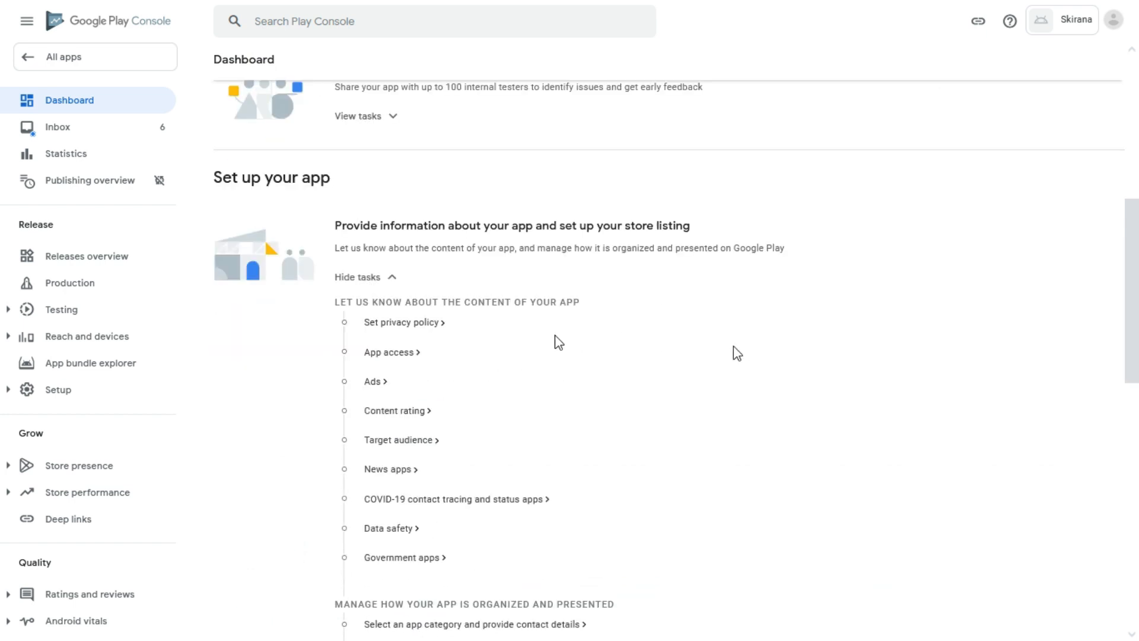
click(415, 333)
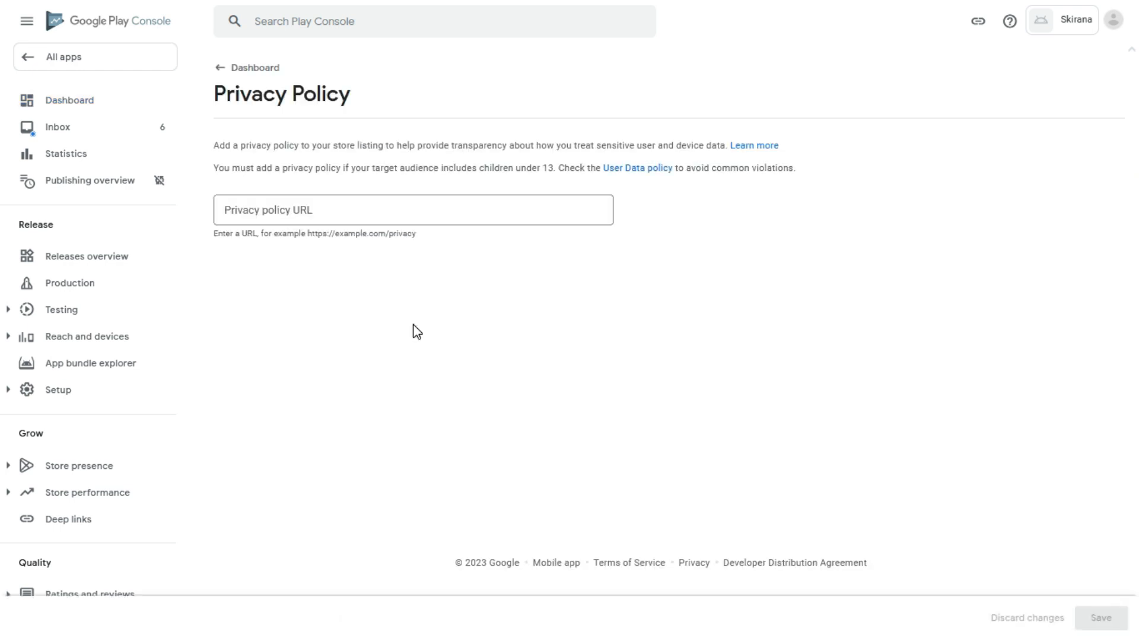
click(304, 217)
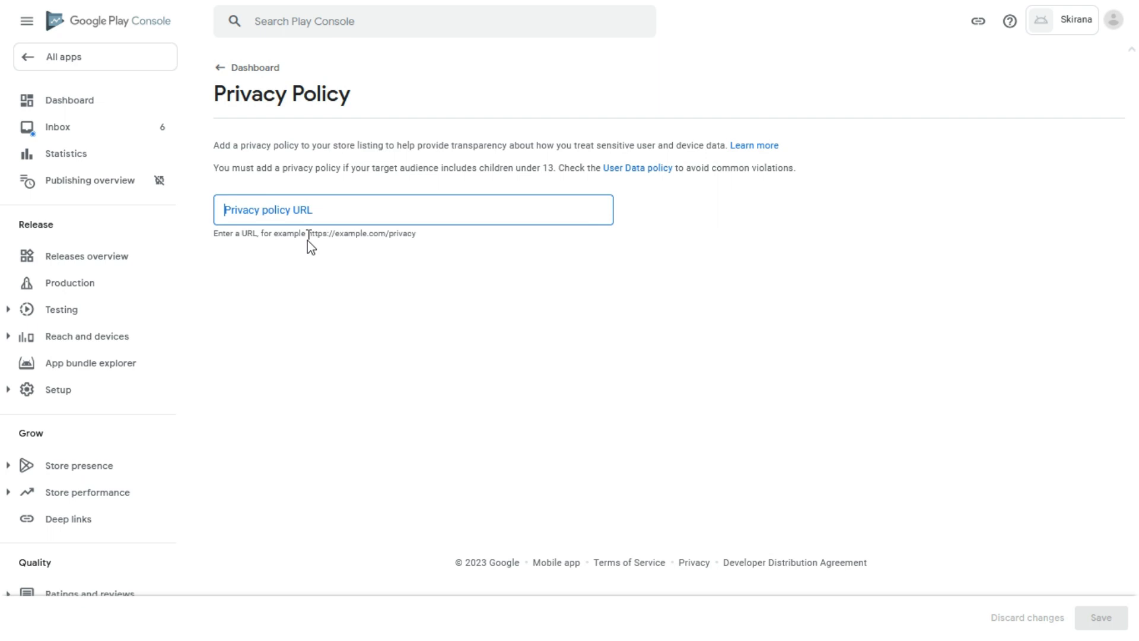
drag(308, 233, 419, 232)
key(ctrl+c)
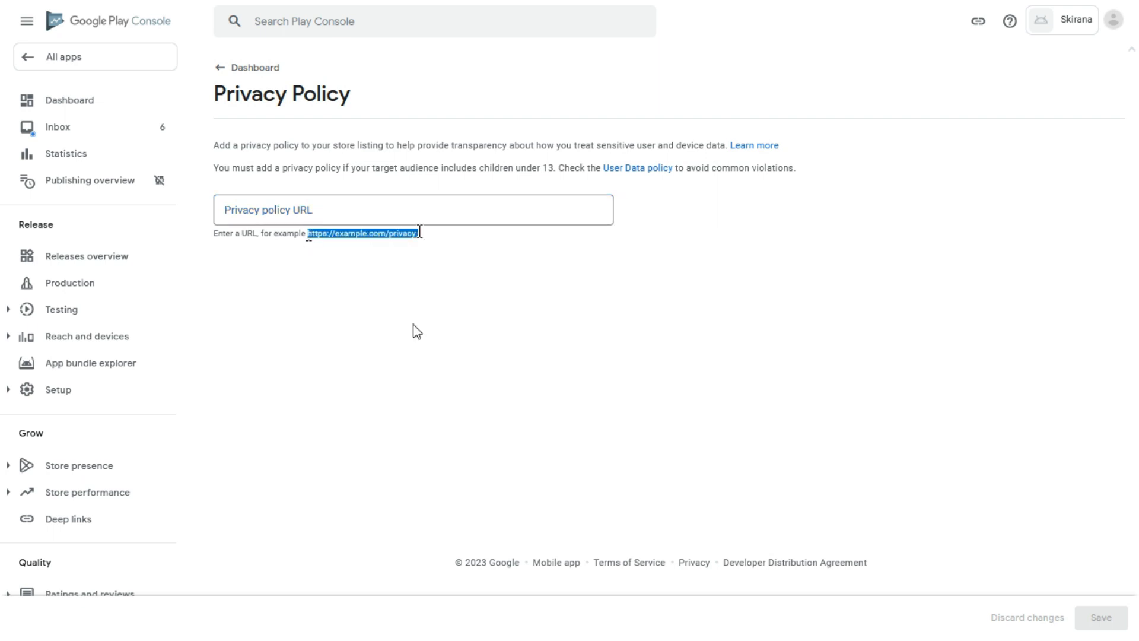
click(321, 212)
key(ctrl+v)
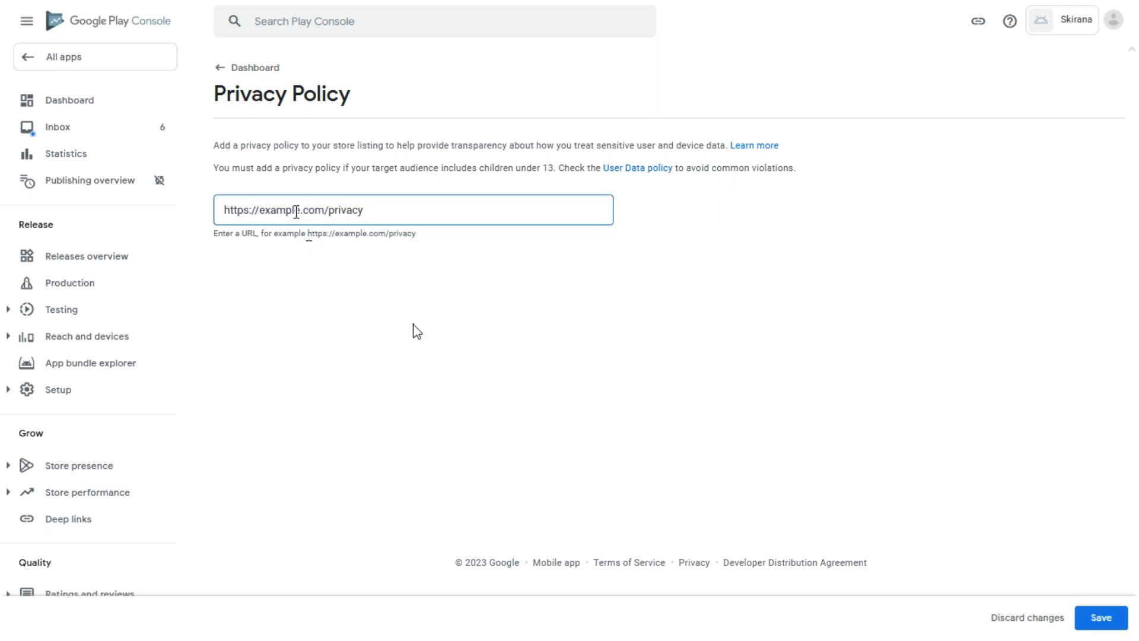
drag(328, 210, 261, 212)
click(329, 210)
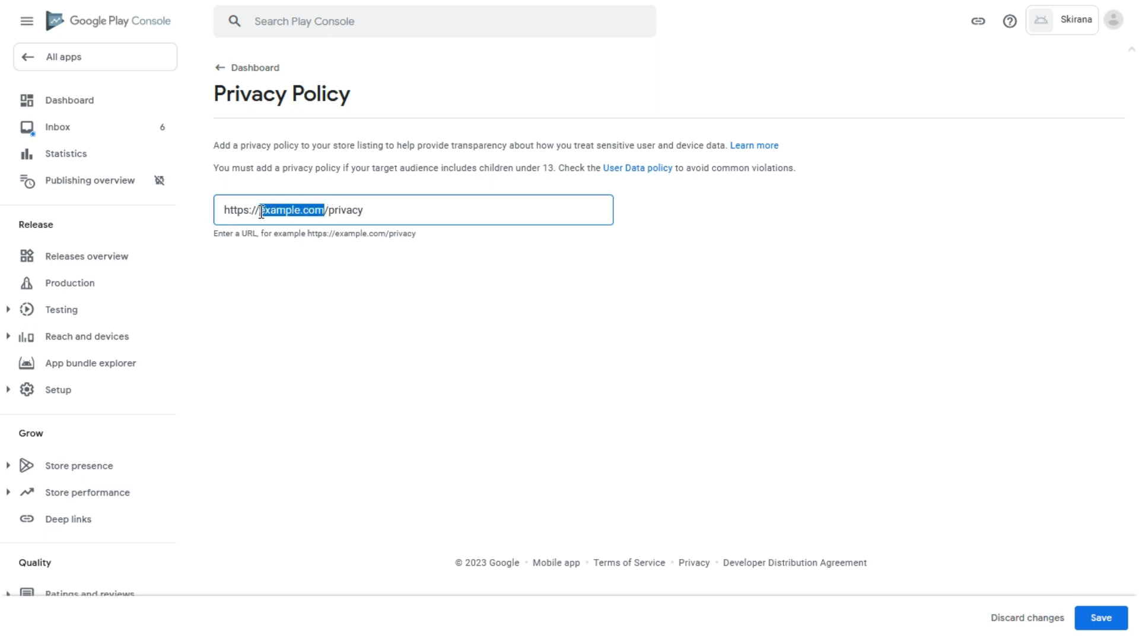
key(BackSpace)
text(www.shoopy.in/privacy)
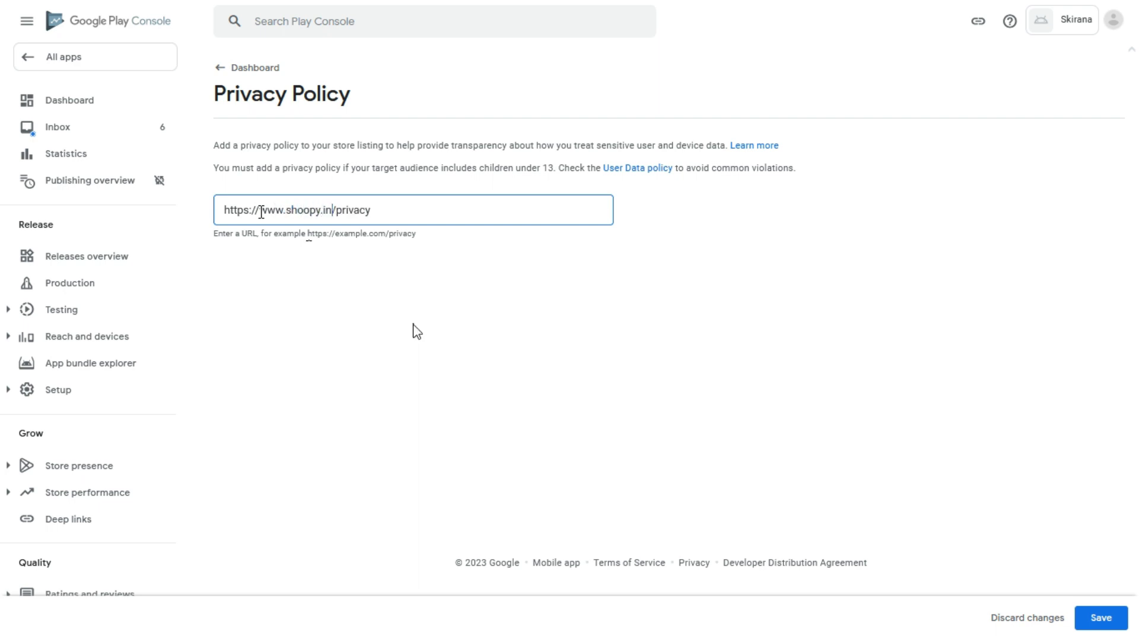
text(-policy)
click(564, 263)
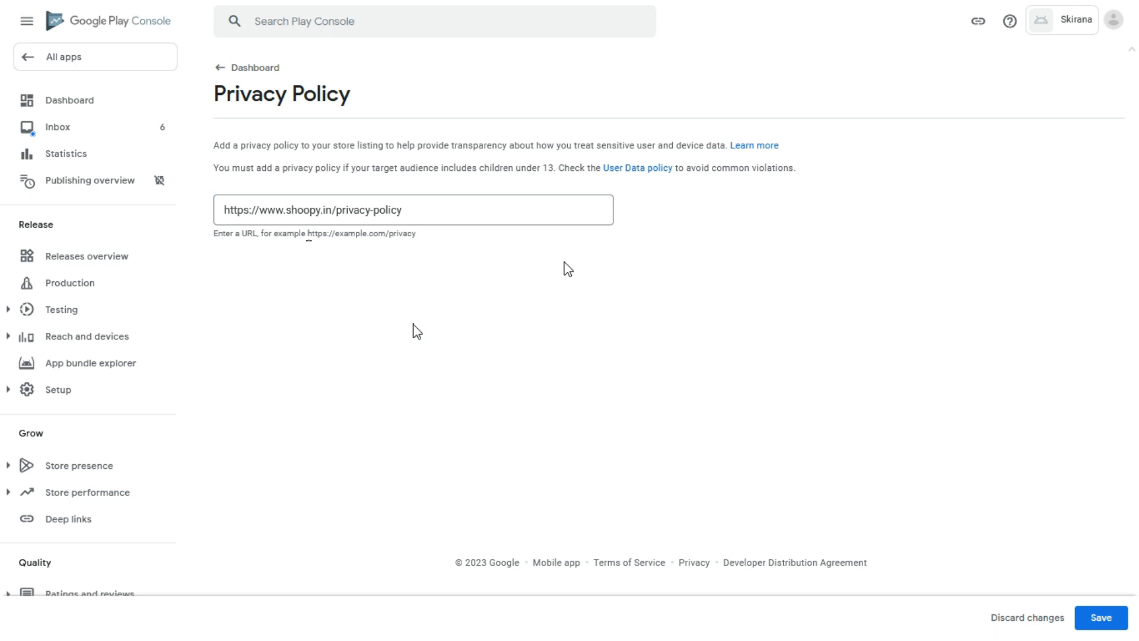
click(1097, 615)
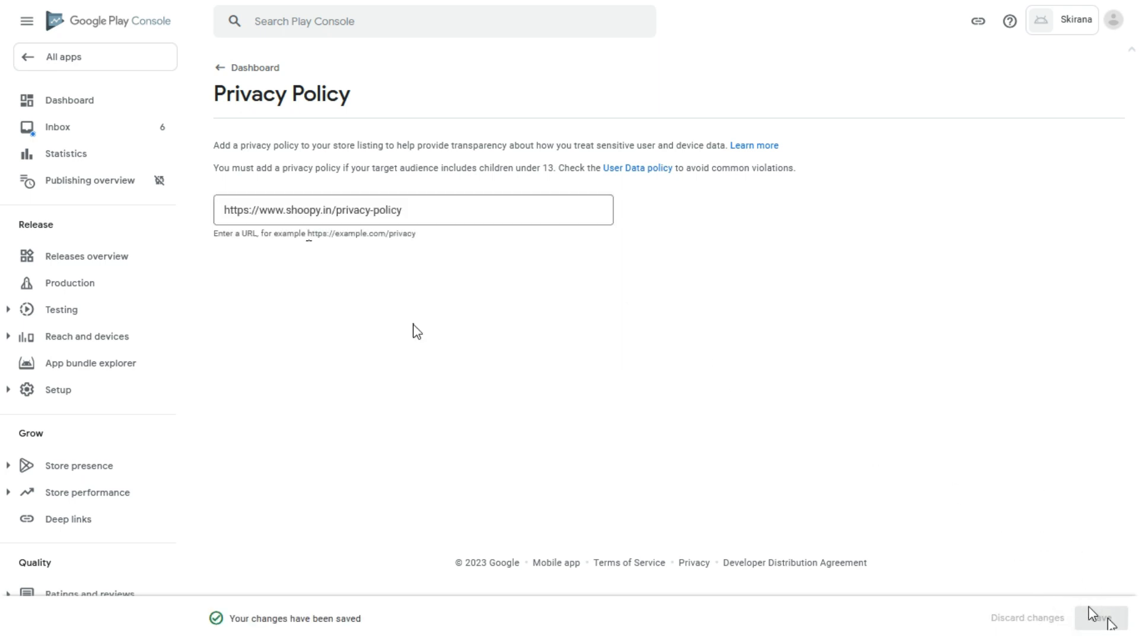
click(227, 71)
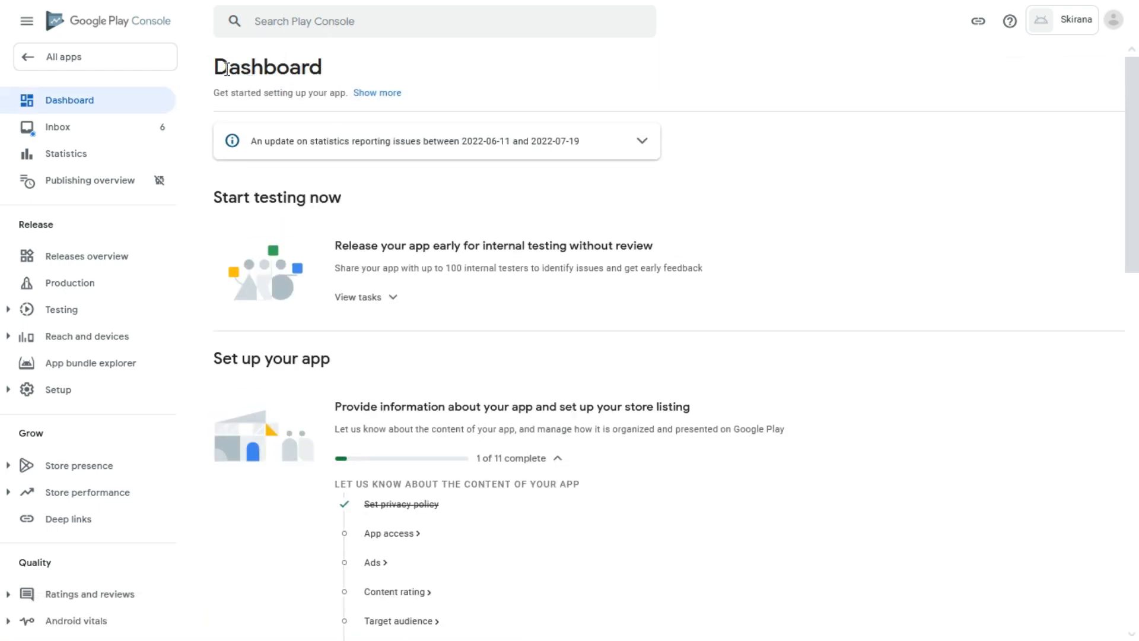
Declare under App access that some functionality is restricted, and start adding reviewer instructions.
scroll(453, 290, down, 4)
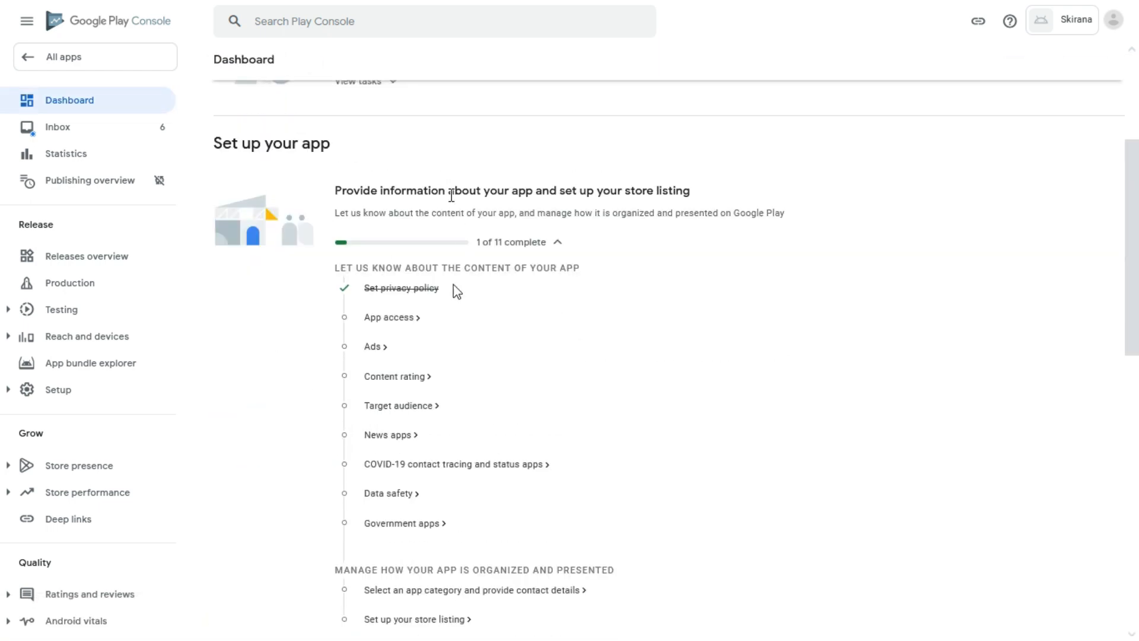
click(386, 320)
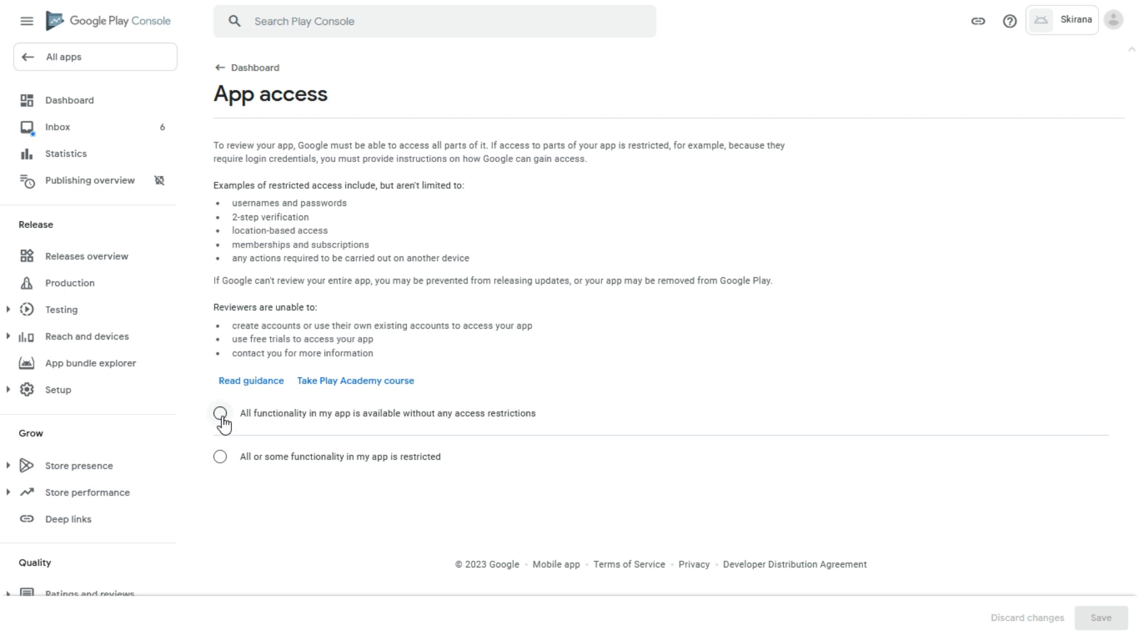
click(220, 457)
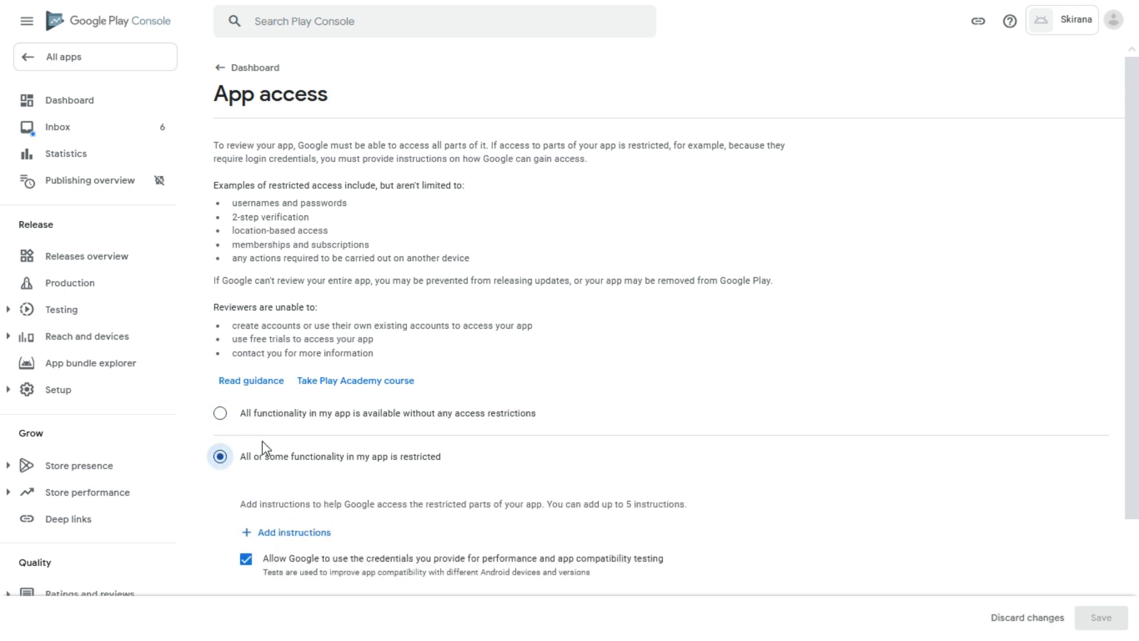
scroll(618, 348, down, 3)
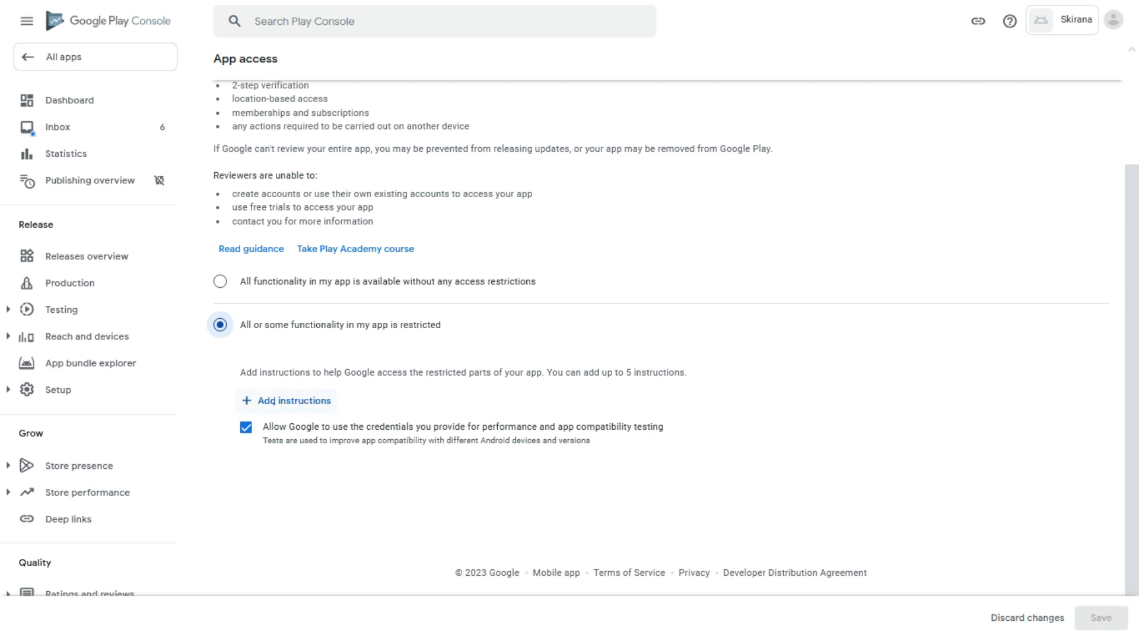
click(274, 403)
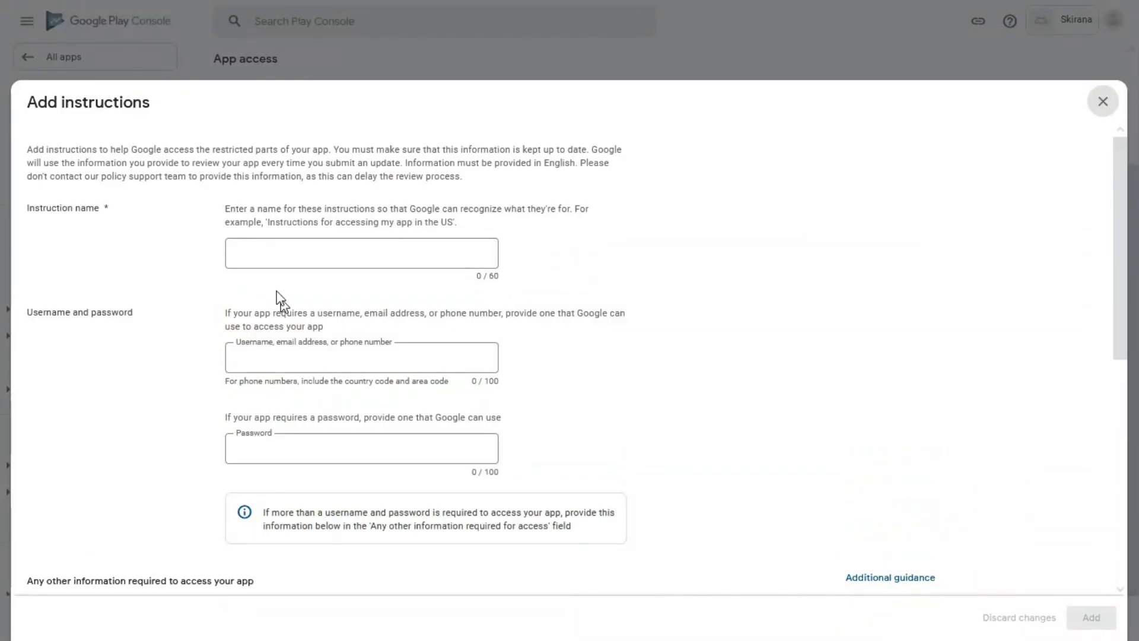
Name the instructions Skirana and enter the reviewer's phone-number username and password.
click(285, 249)
text(https://example.com/privacy)
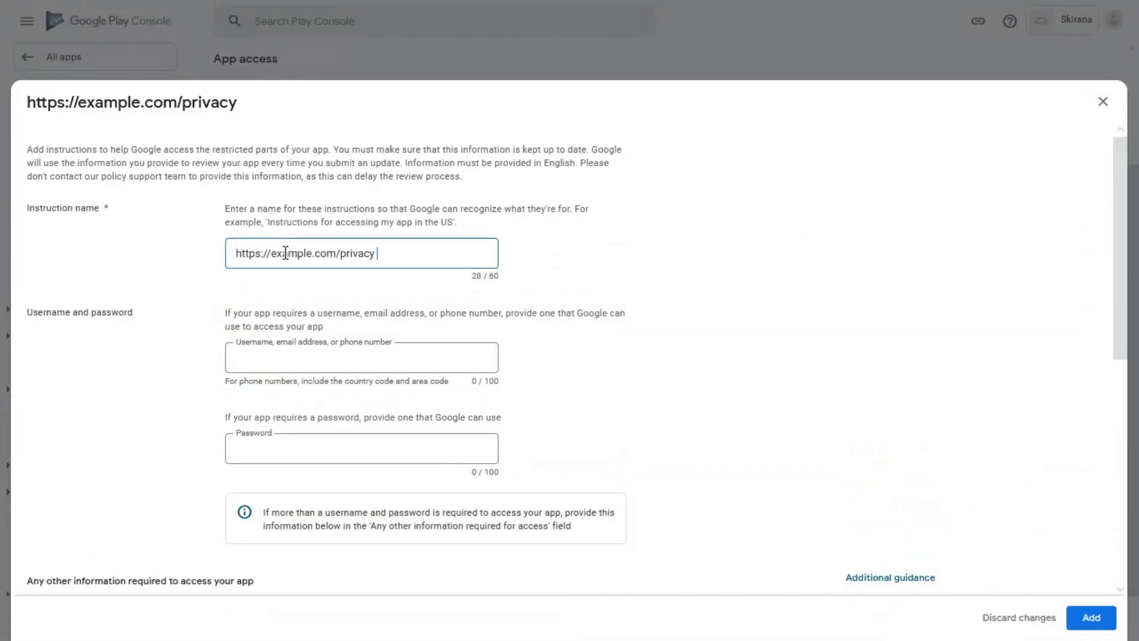
triple_click(290, 254)
key(BackSpace)
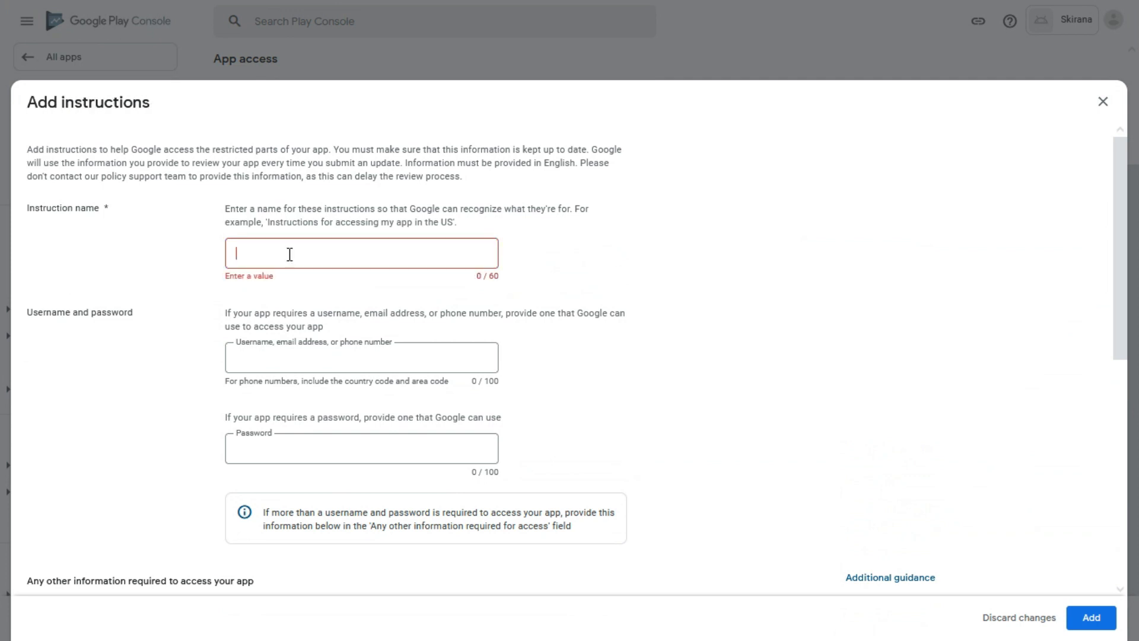
text(S)
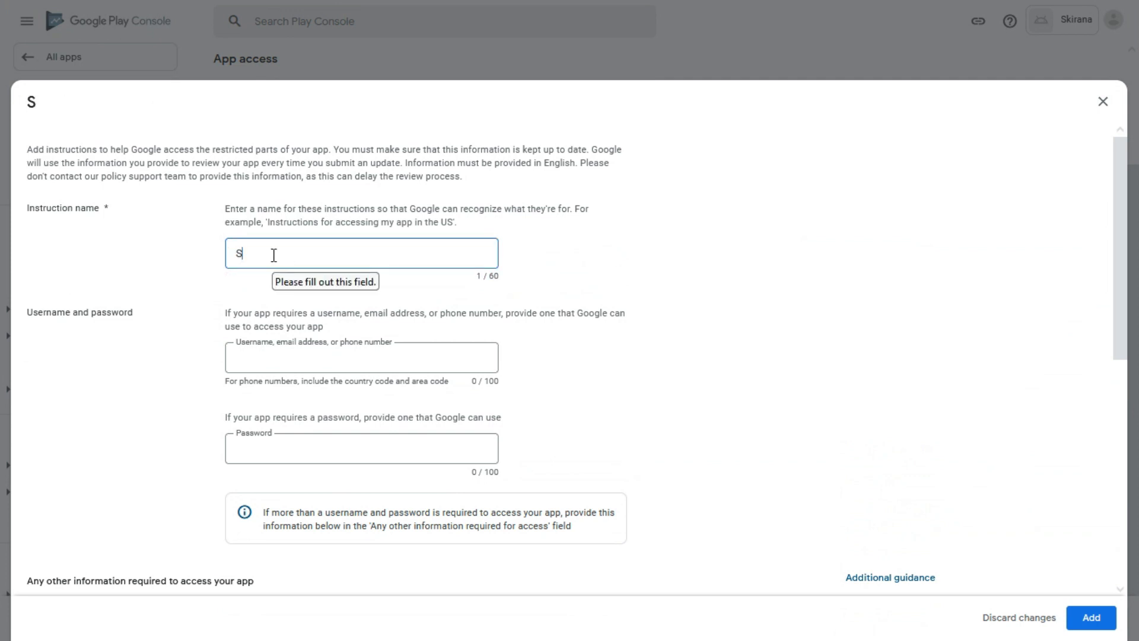
text(ki)
text(rana)
click(305, 353)
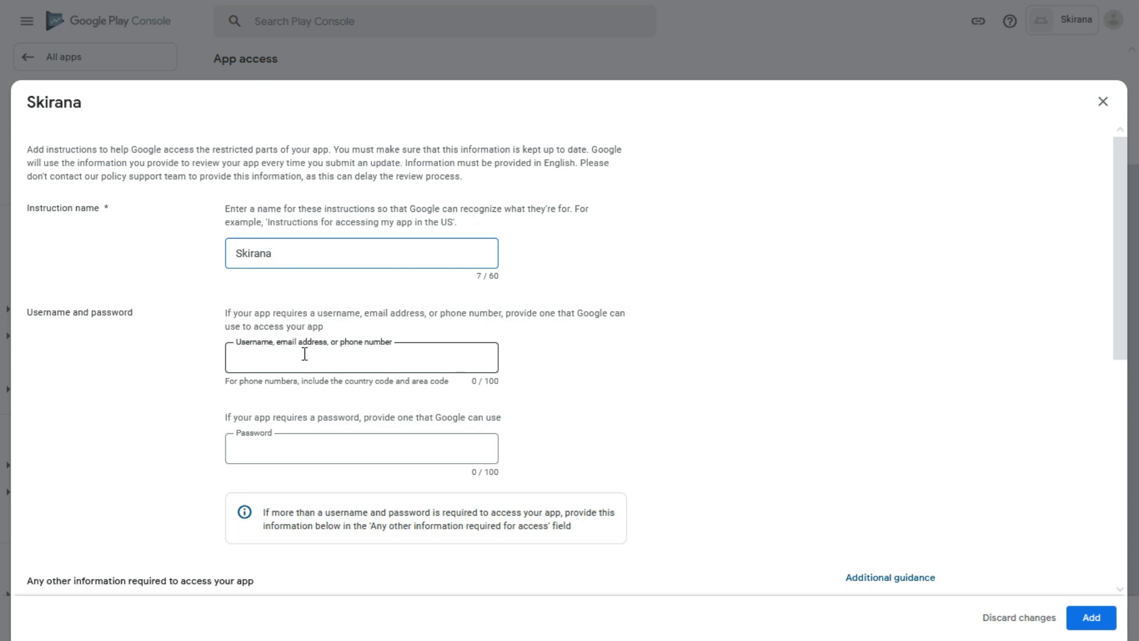
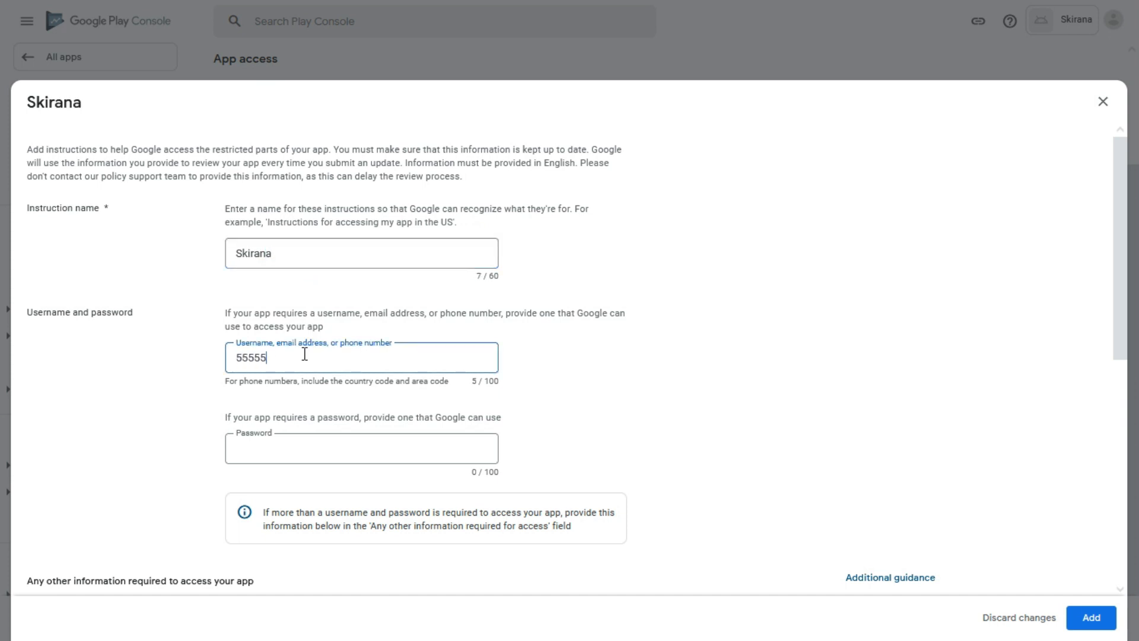
click(282, 453)
text(1234)
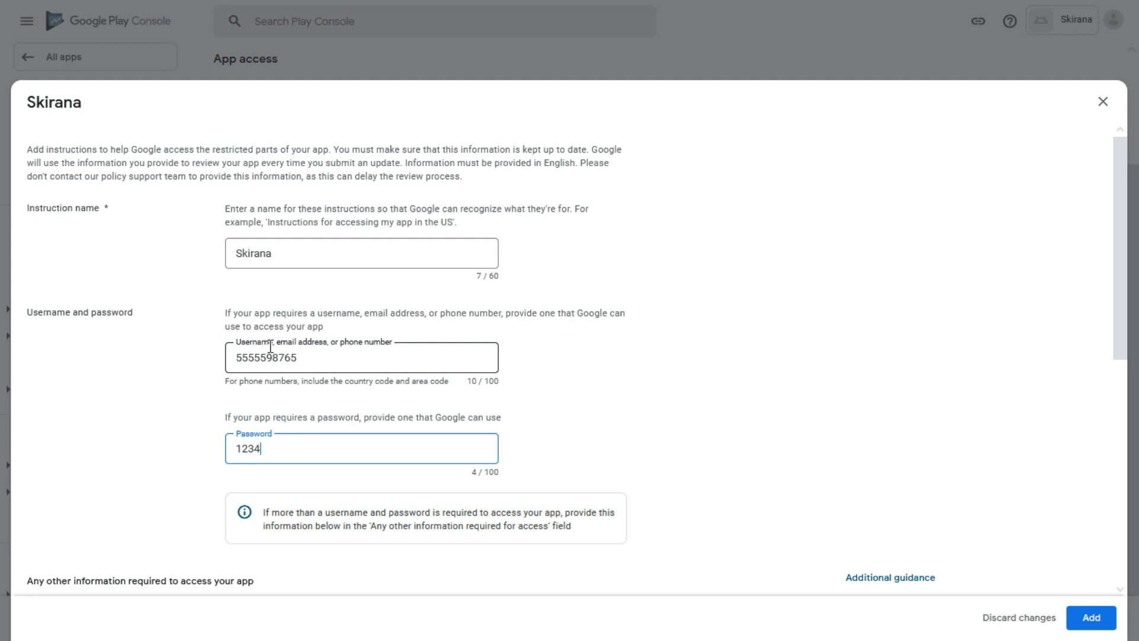
Add the note 'No Special Instruction', mark no other information required, and save the declaration.
scroll(293, 329, down, 5)
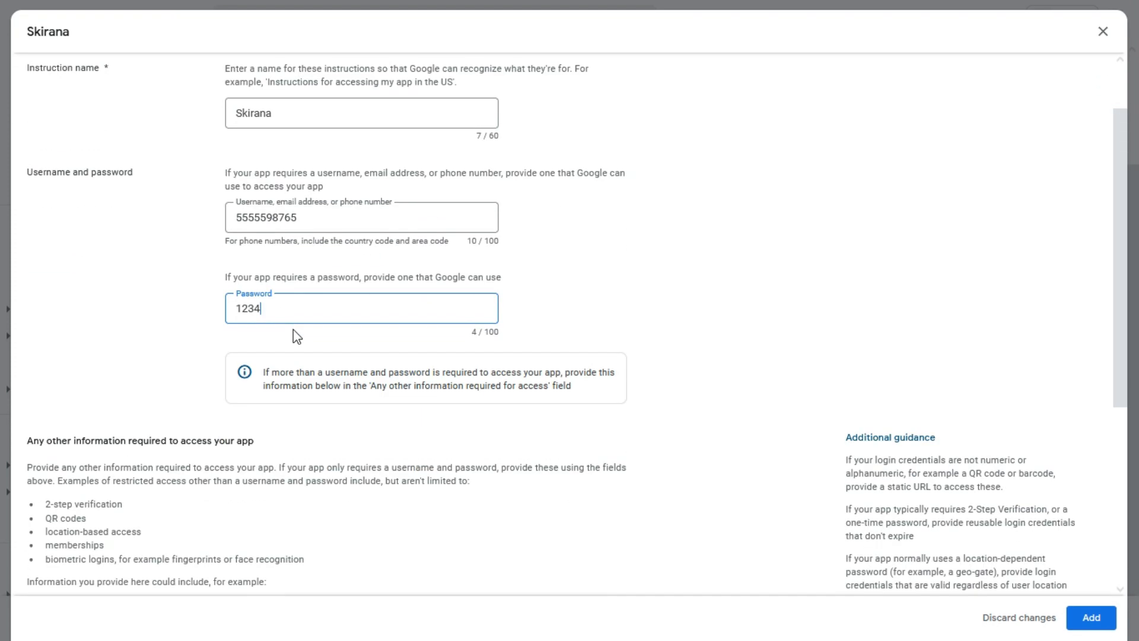
scroll(293, 329, down, 2)
click(163, 385)
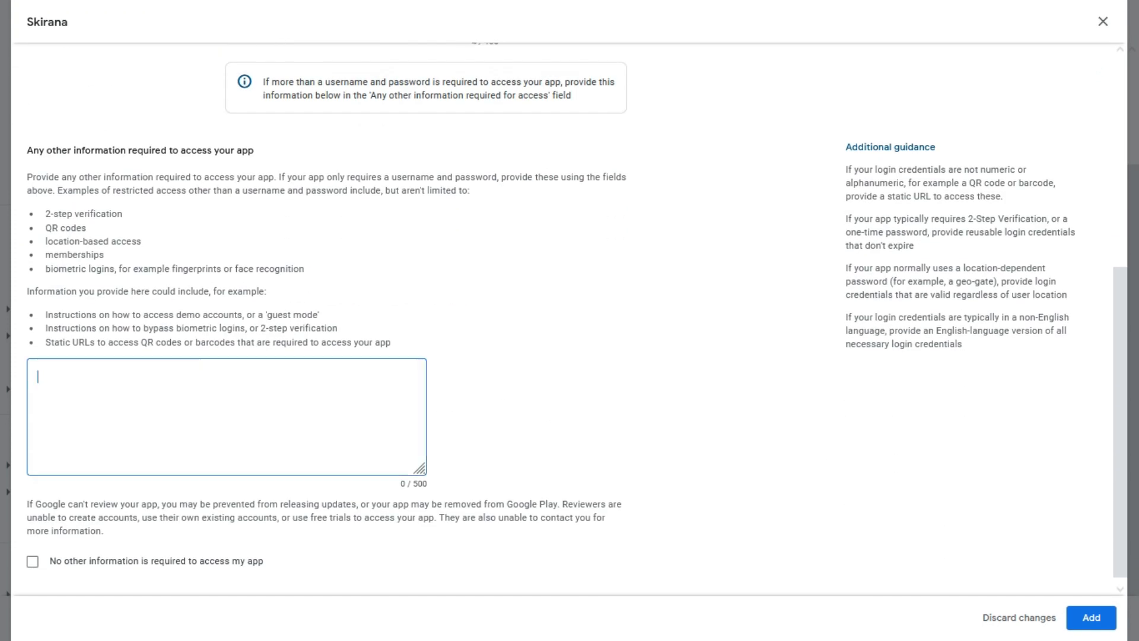
text(No Special Instructions)
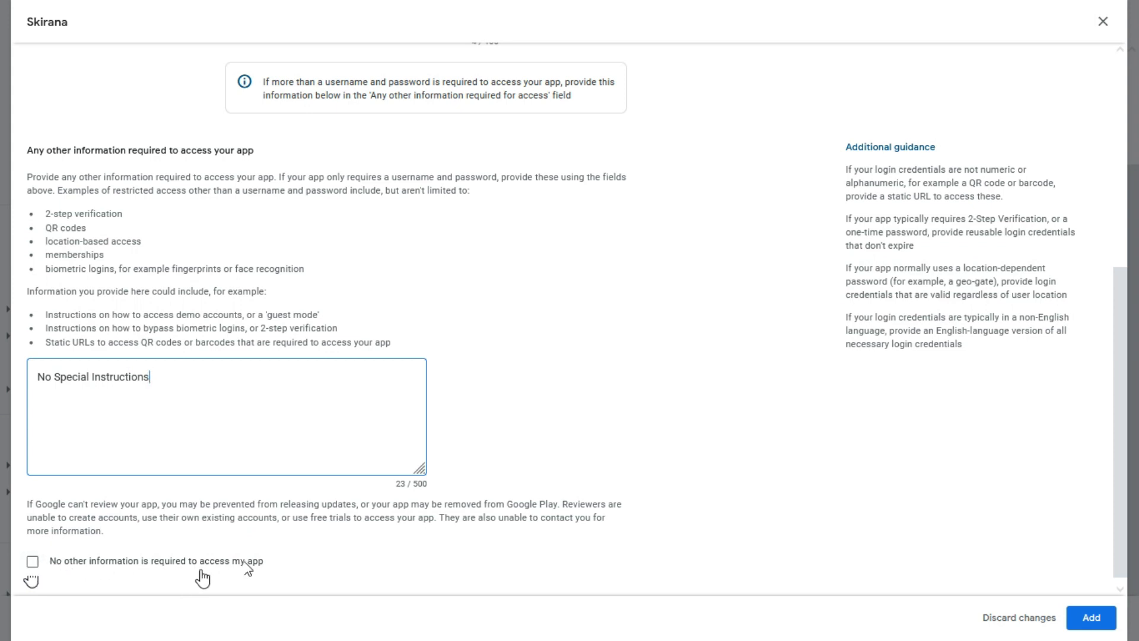
scroll(254, 564, down, 1)
click(43, 556)
click(1086, 619)
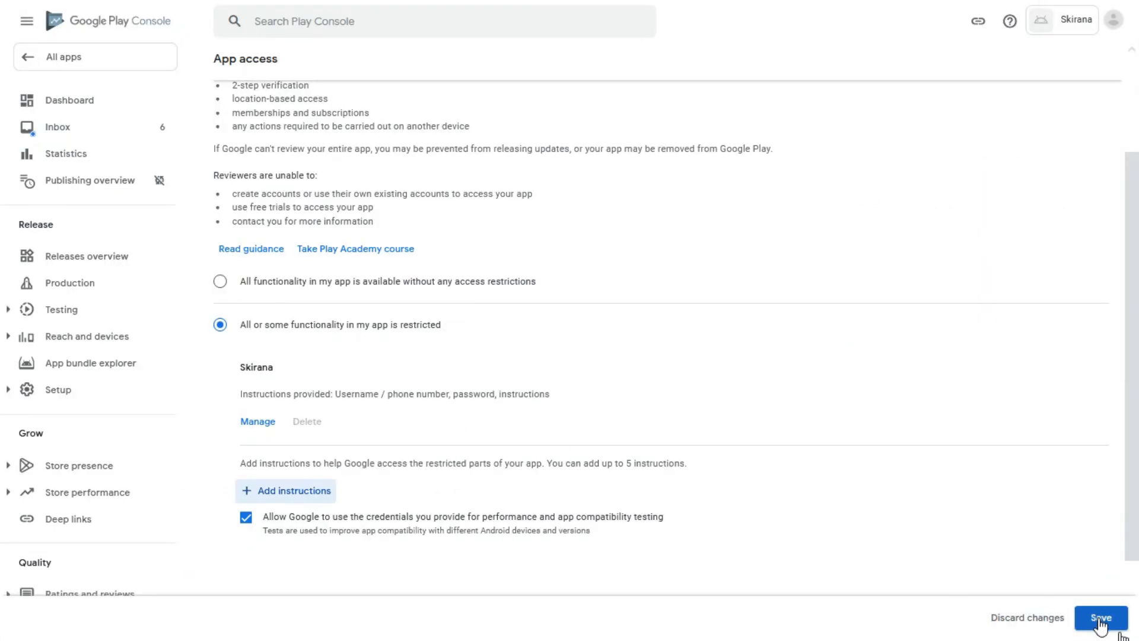
click(1107, 624)
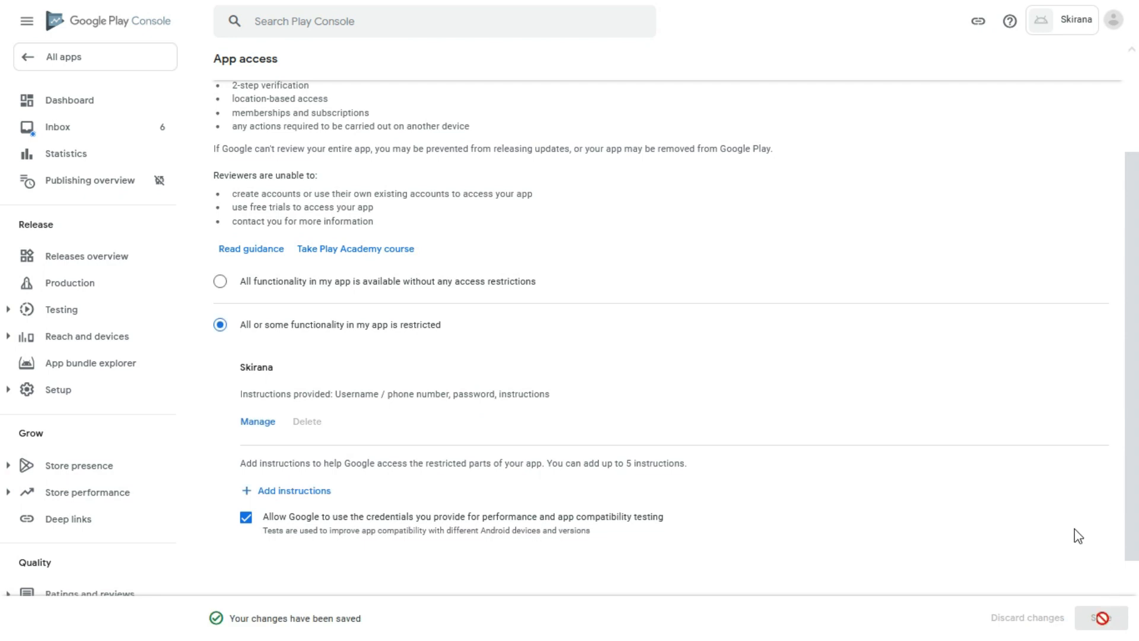
Declare in the Ads section that Skirana contains no ads and save it.
scroll(436, 271, up, 2)
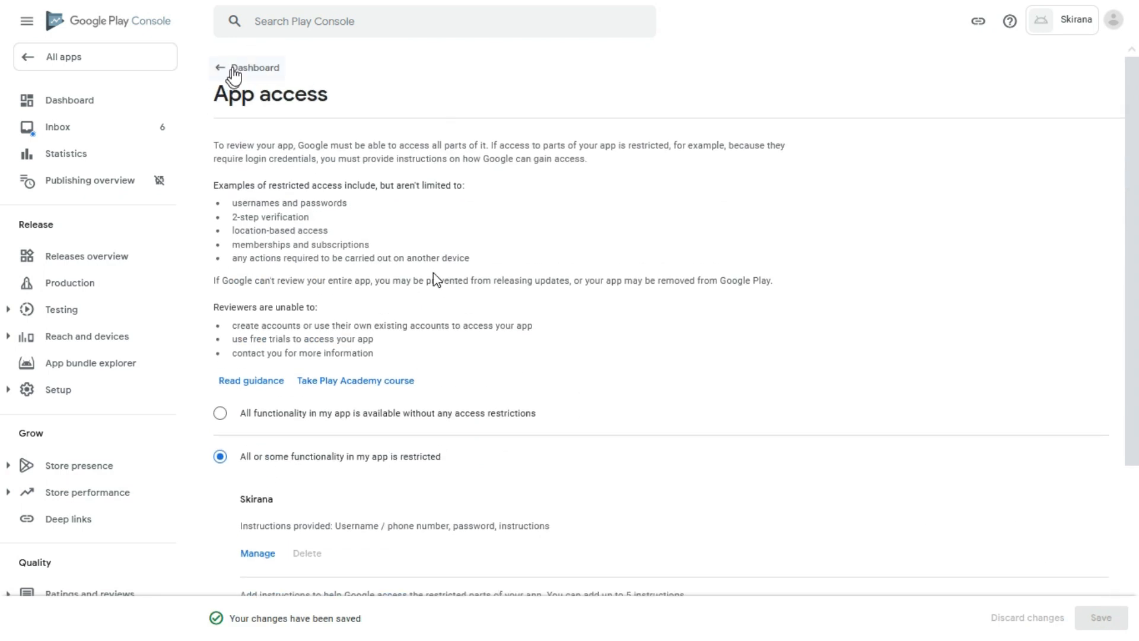
click(233, 70)
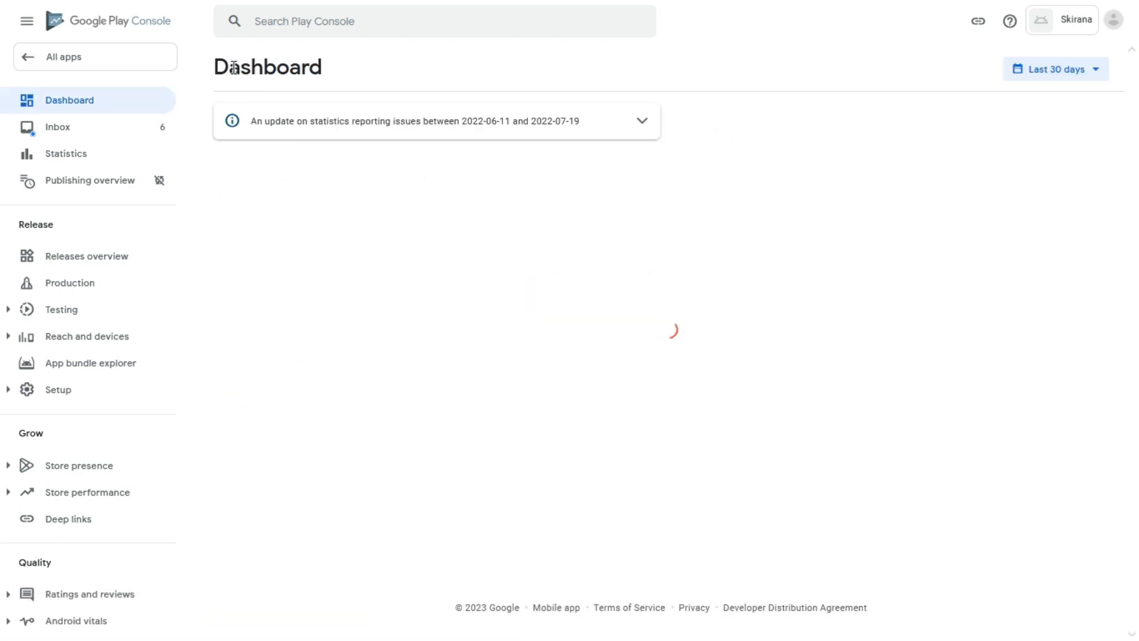
scroll(442, 309, down, 3)
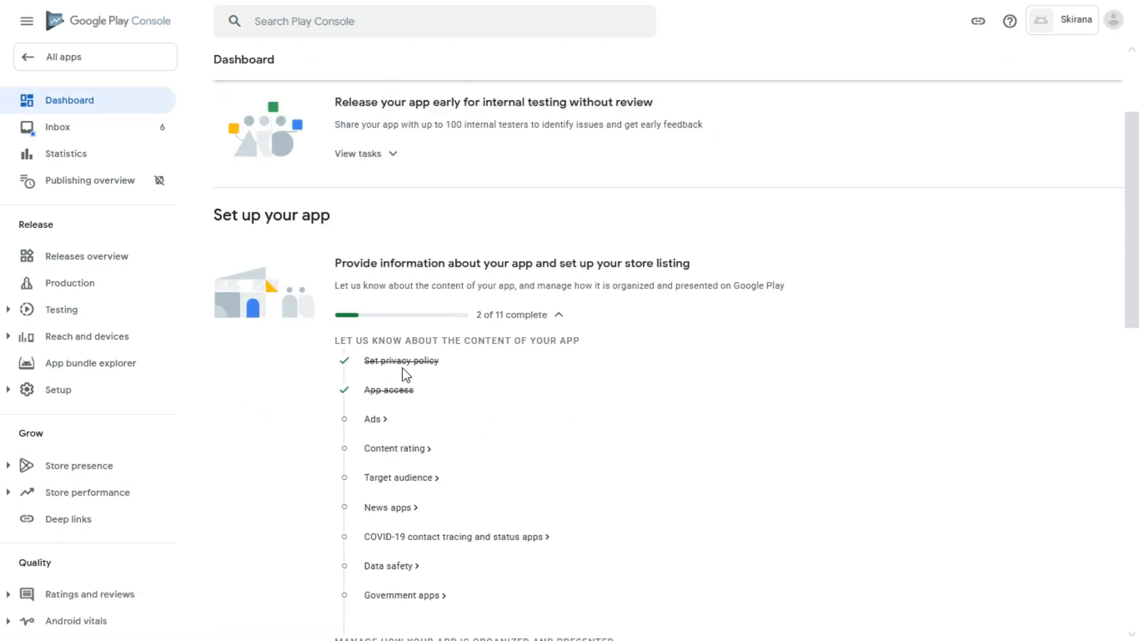
click(375, 420)
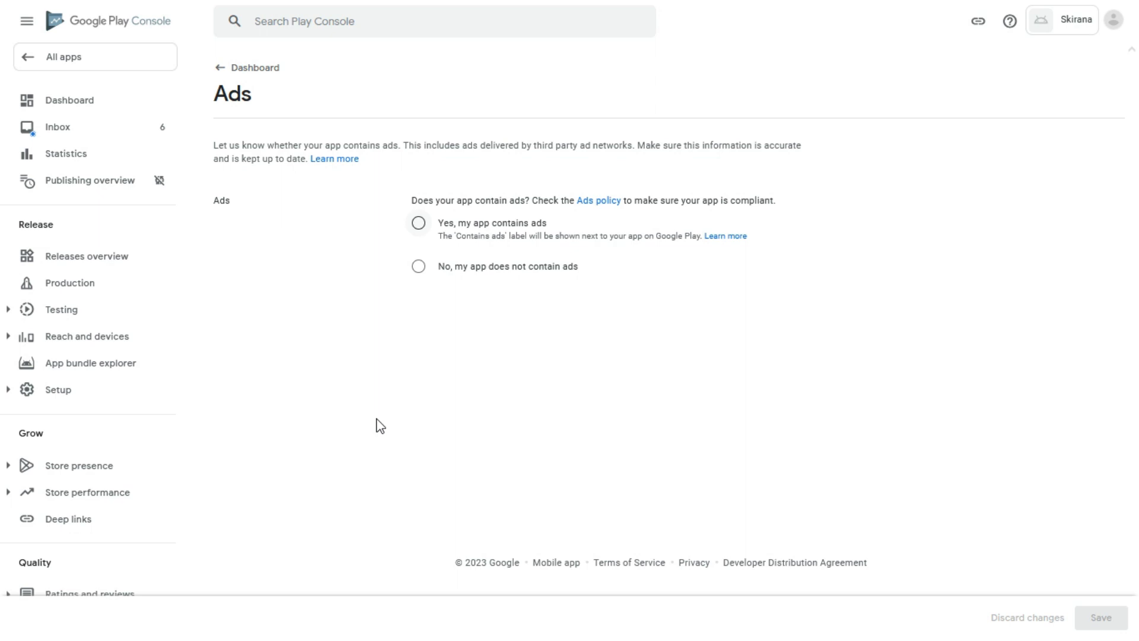
click(420, 270)
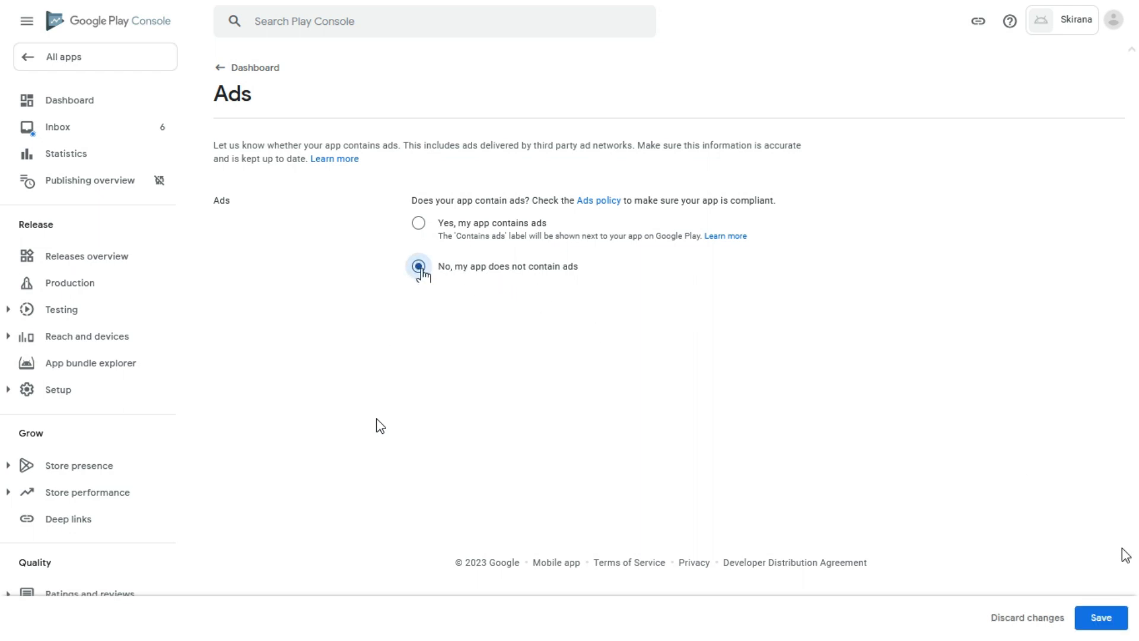
click(1092, 617)
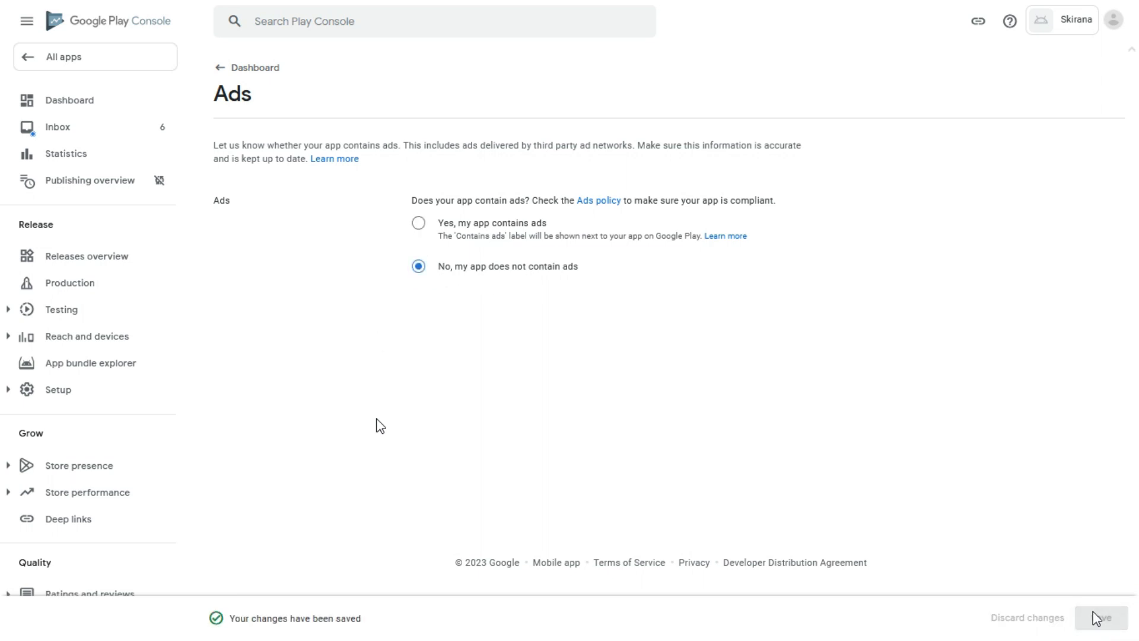
click(222, 74)
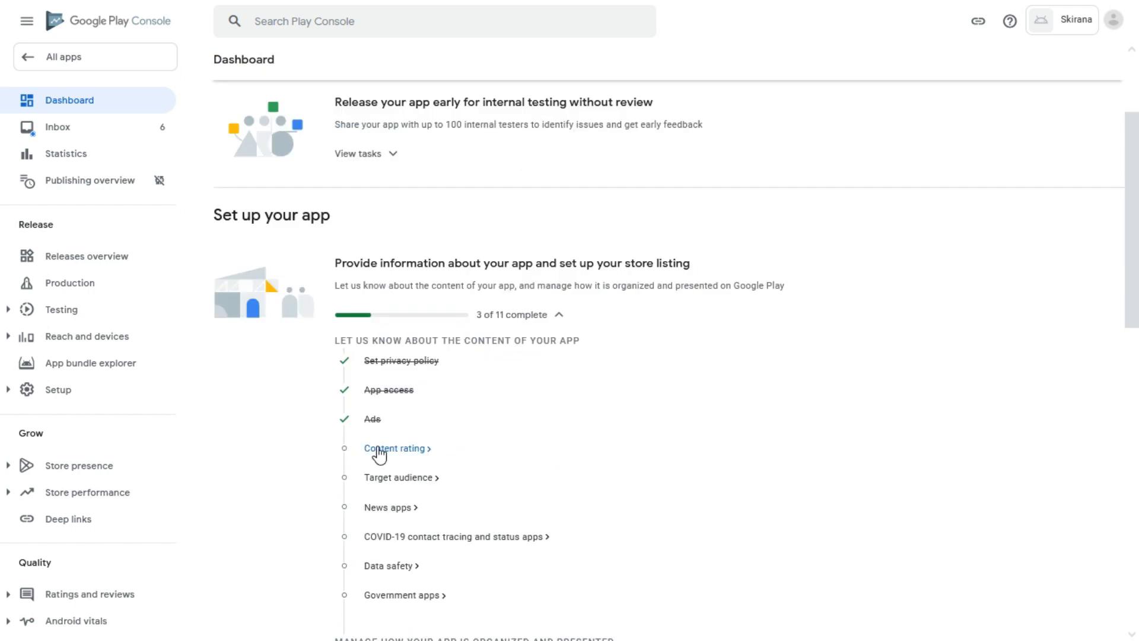
click(378, 452)
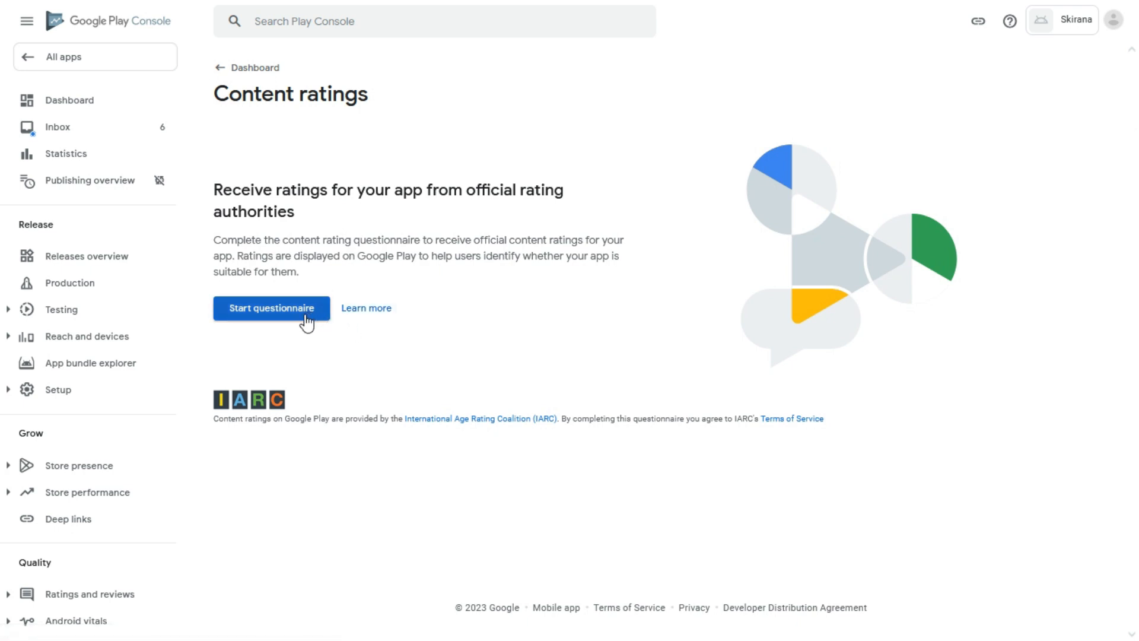
Start the content rating questionnaire and copy the contact e-mail from the notes.
click(265, 312)
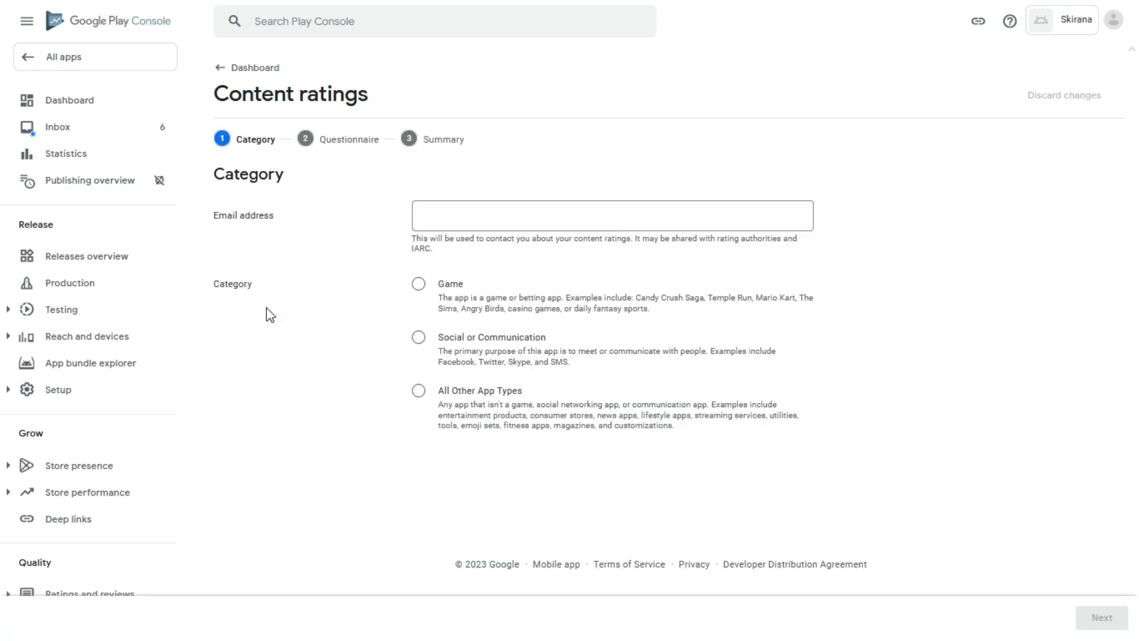
key(alt+Tab)
click(453, 216)
drag(81, 146, 374, 150)
key(ctrl+c)
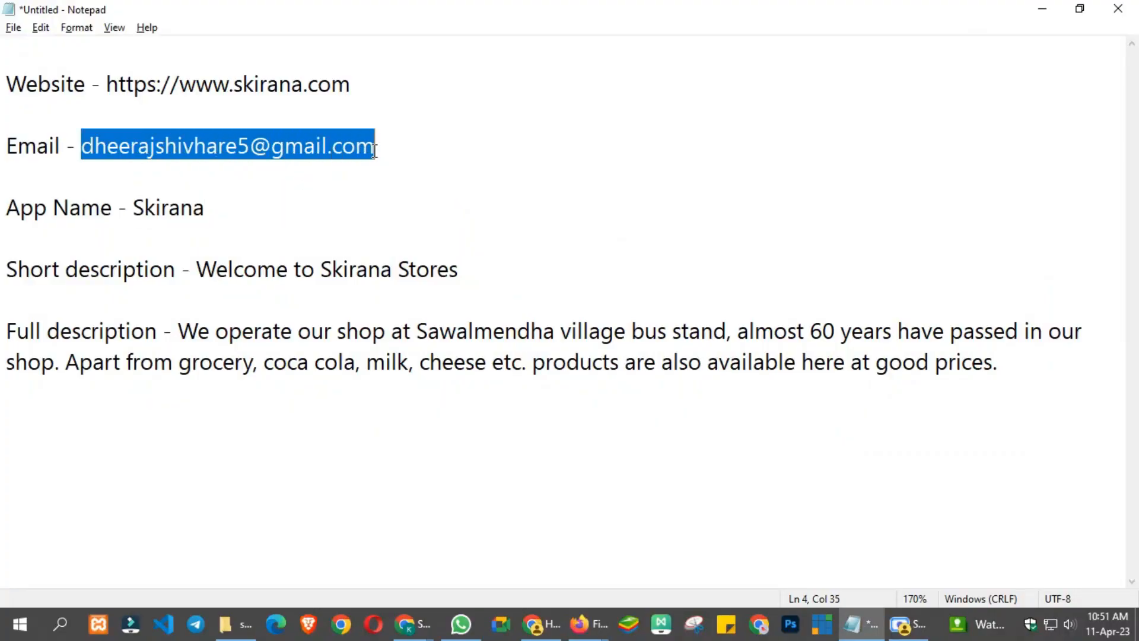
key(alt+Tab)
click(439, 208)
Paste the contact e-mail, choose the All Other App Types category, and continue.
key(ctrl+v)
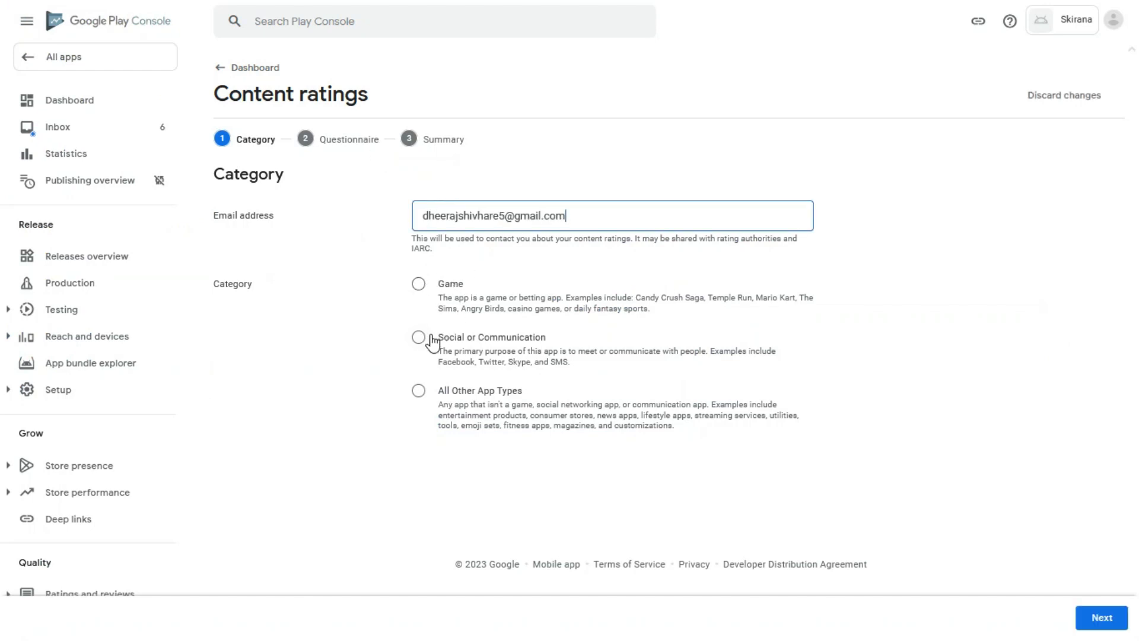
click(416, 392)
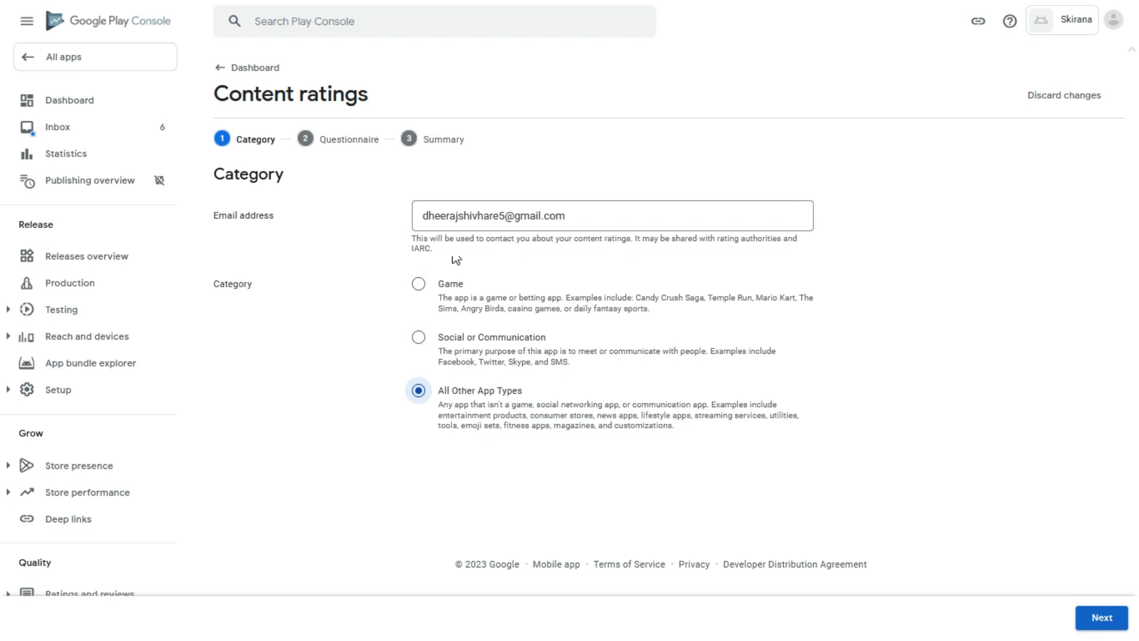
click(1100, 620)
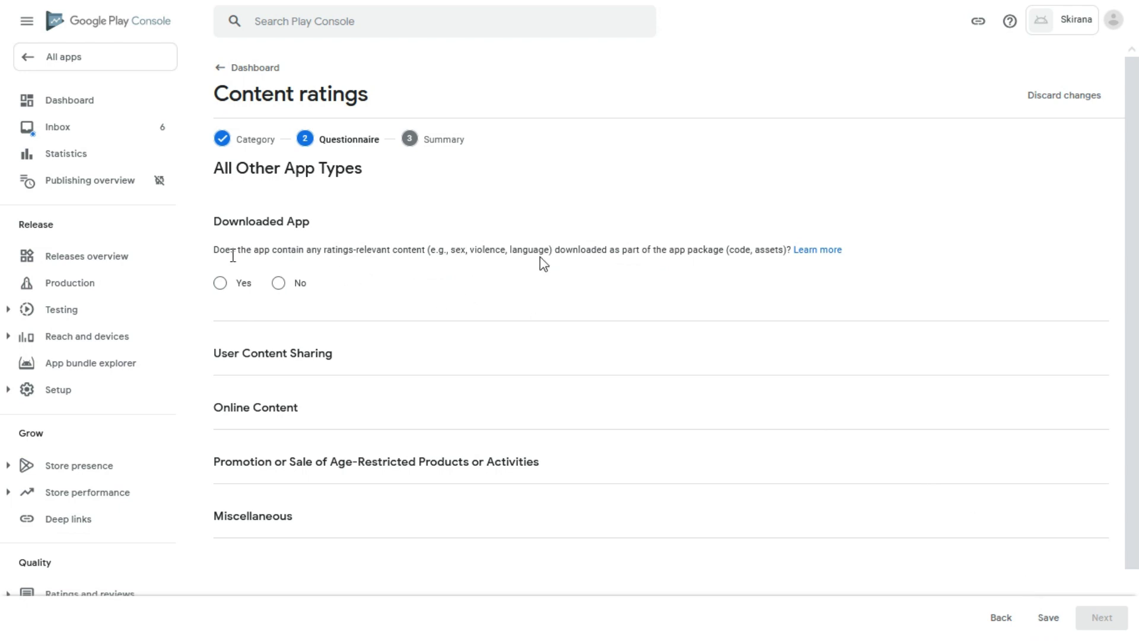
Answer No to all eight content questions, from downloaded content to news or educational products.
click(278, 283)
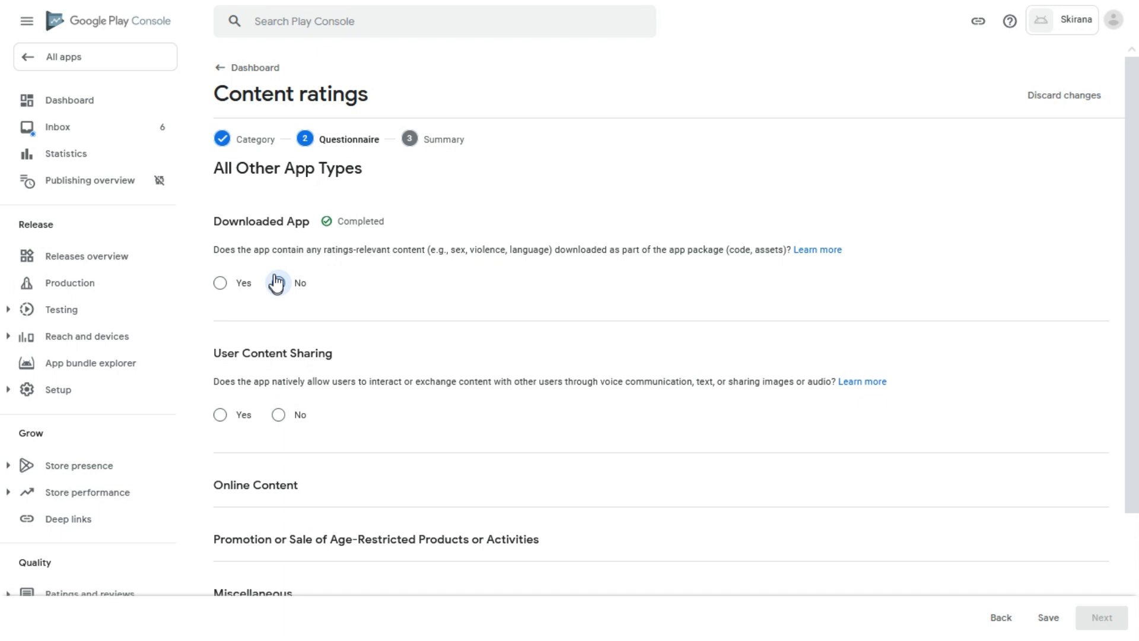
scroll(332, 314, down, 1)
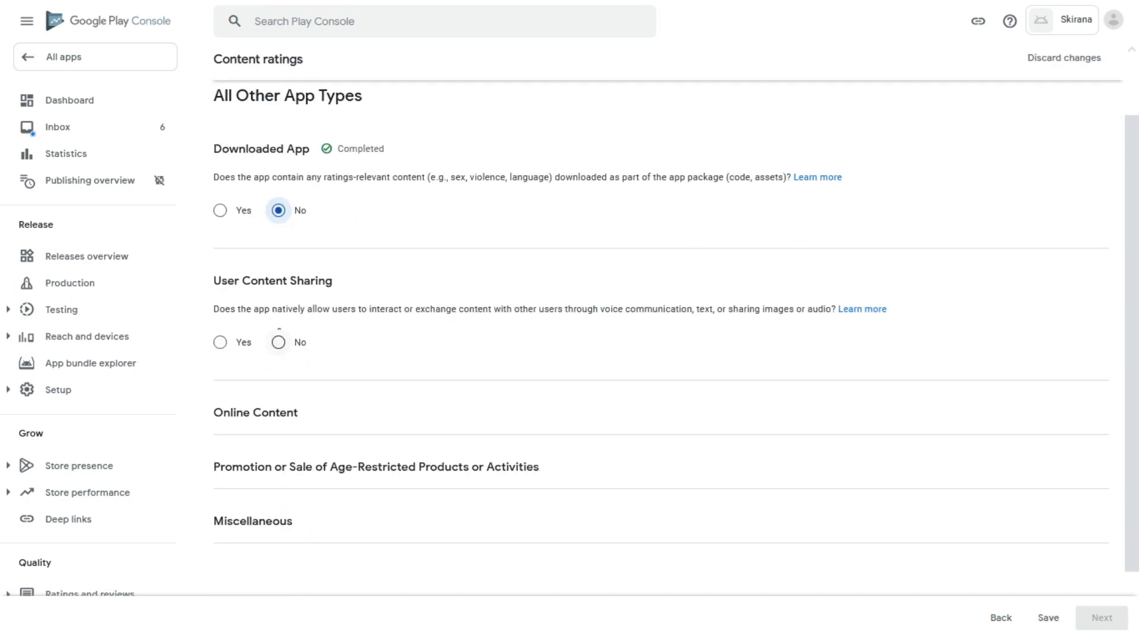
click(278, 342)
scroll(323, 330, down, 2)
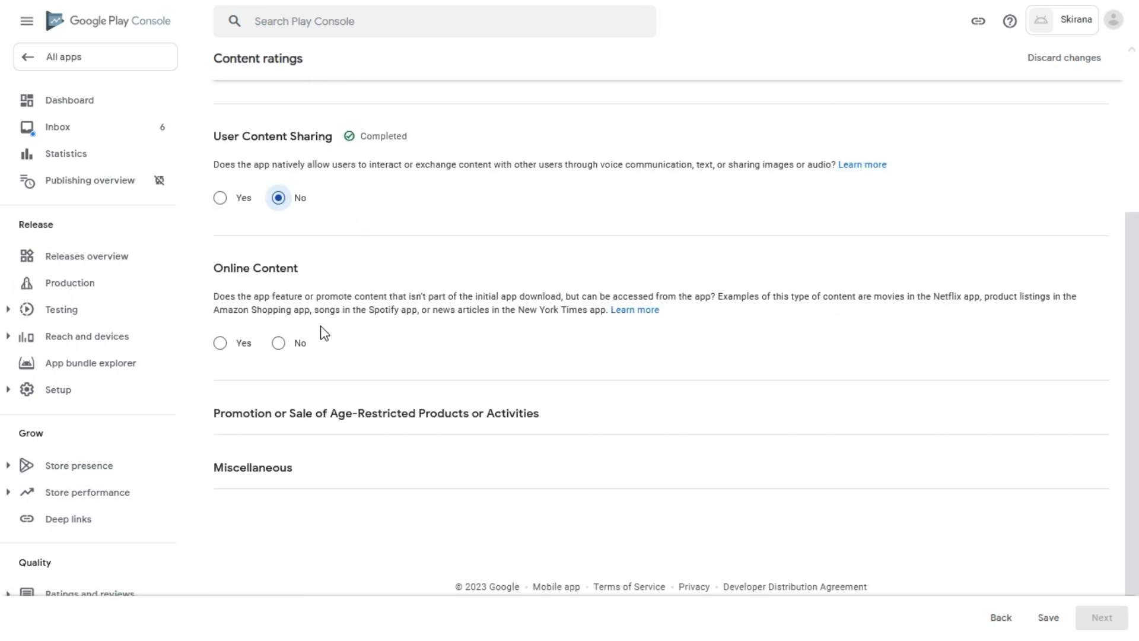
click(277, 347)
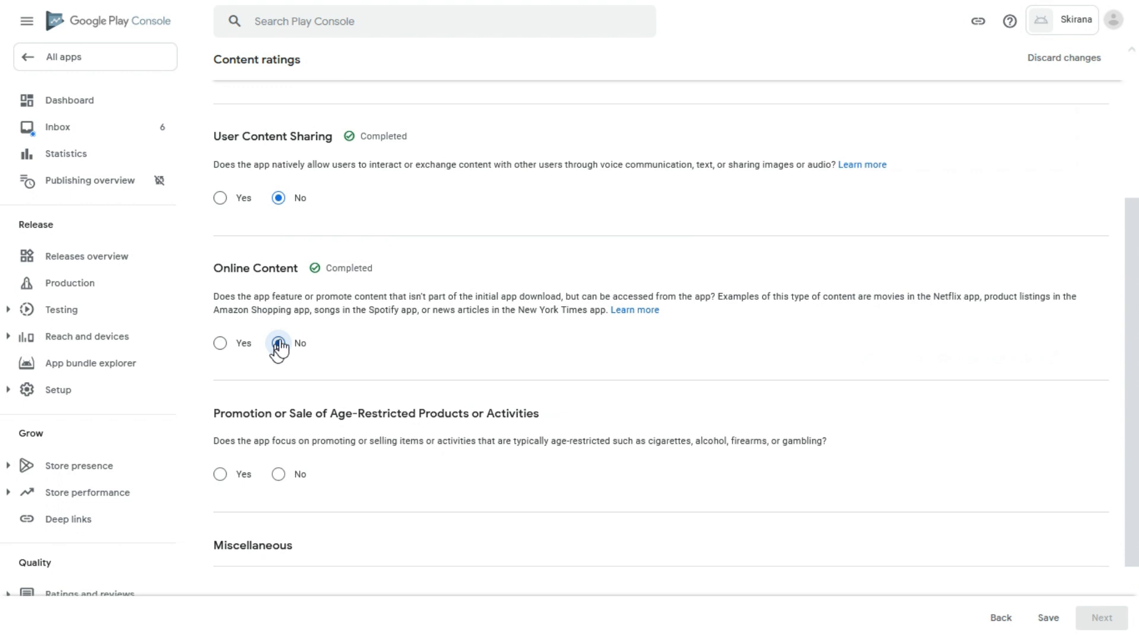
scroll(309, 344, down, 1)
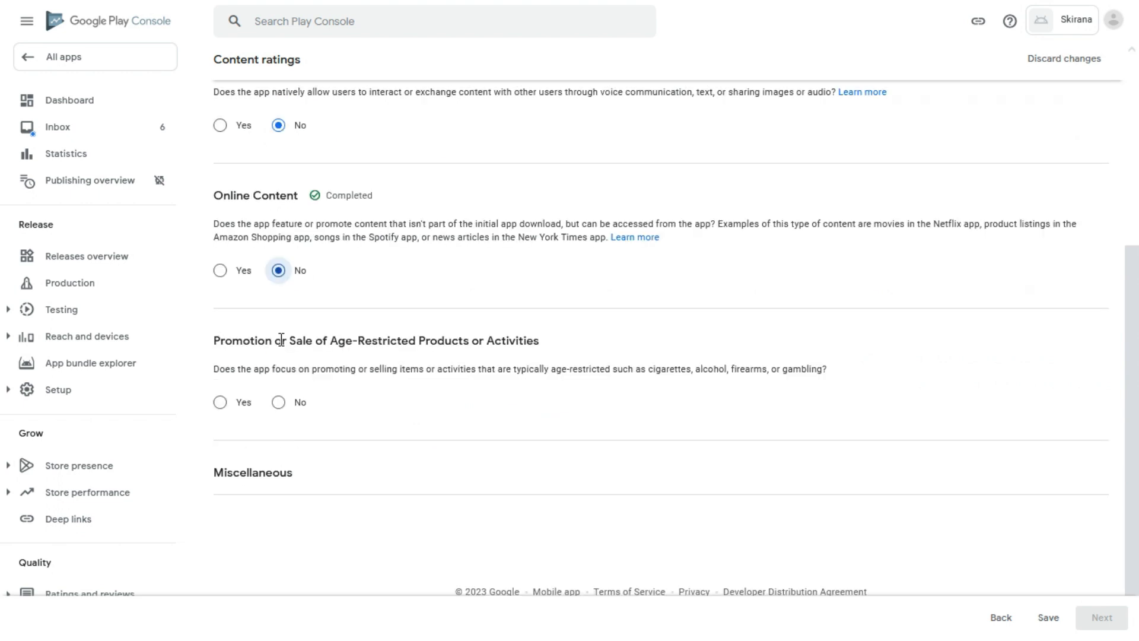
click(278, 403)
scroll(369, 372, down, 3)
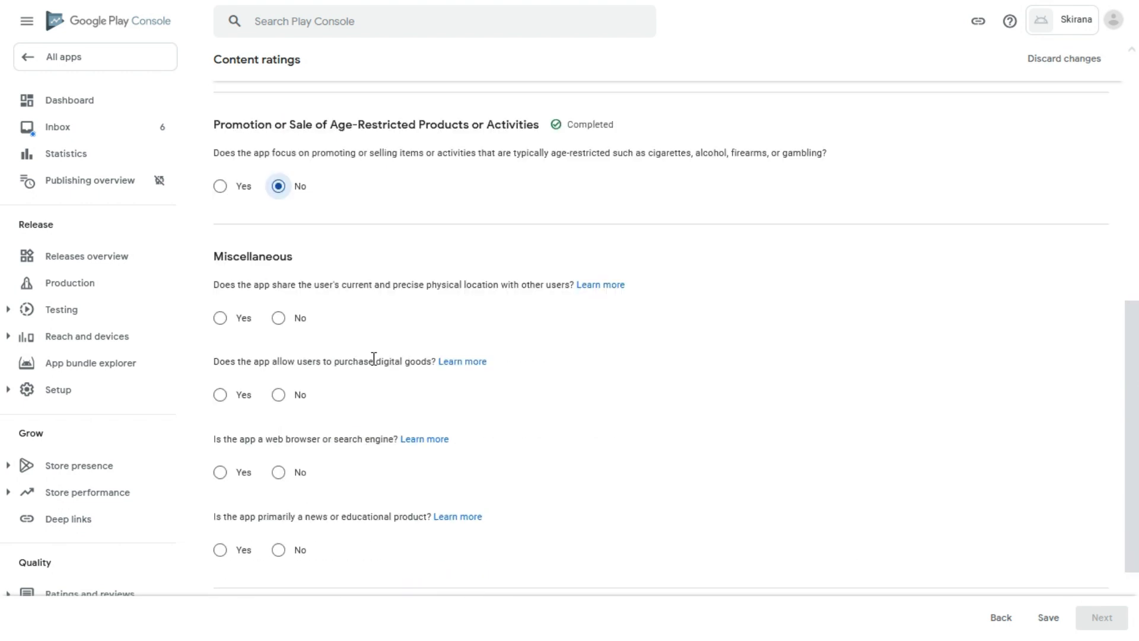
click(277, 397)
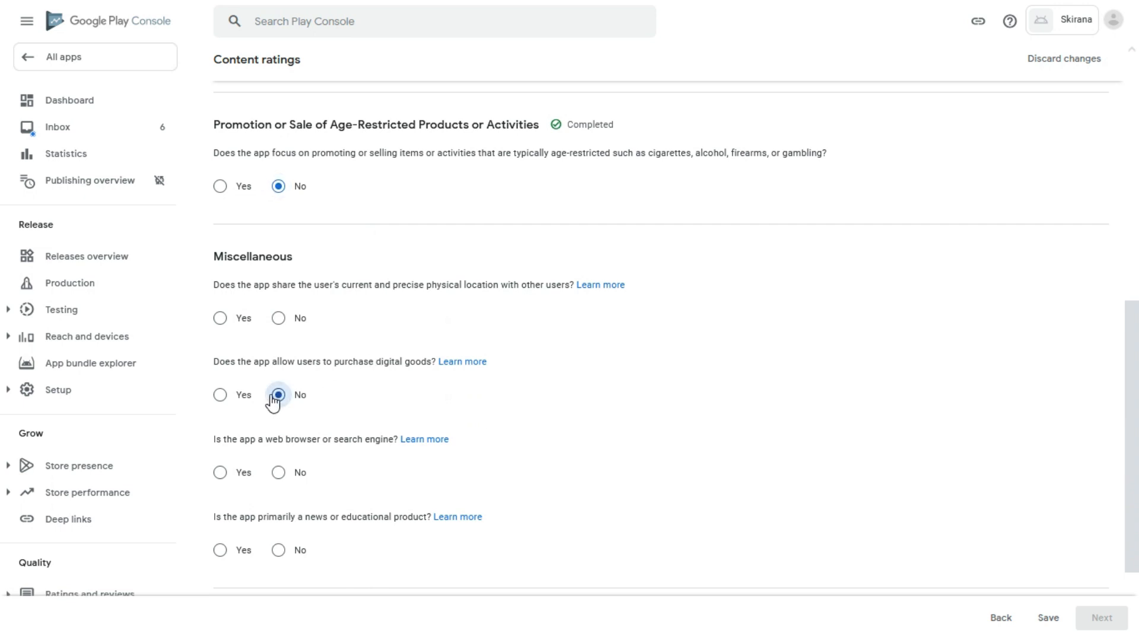
click(278, 473)
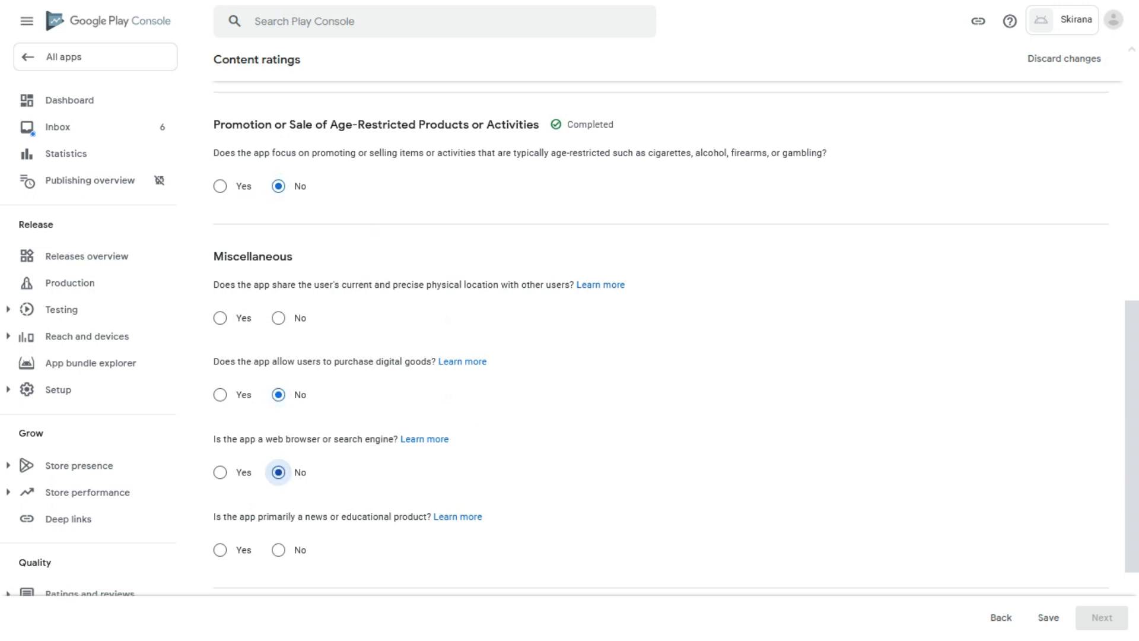
click(278, 318)
scroll(333, 326, down, 2)
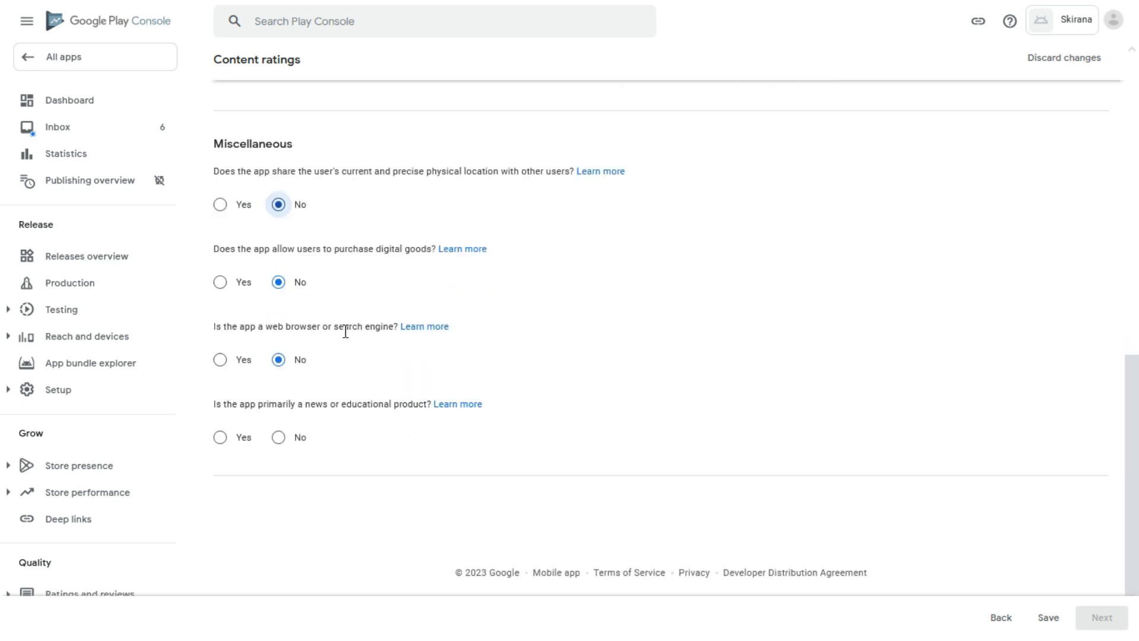
click(278, 437)
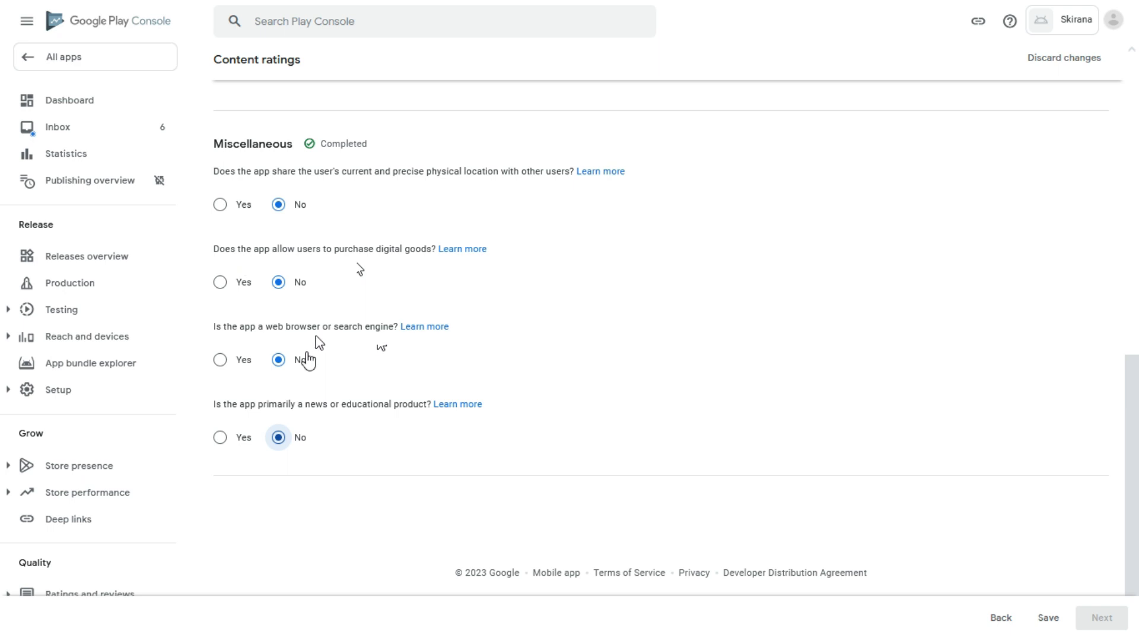
Save the answers, review the ratings summary, and submit the questionnaire.
scroll(283, 395, up, 6)
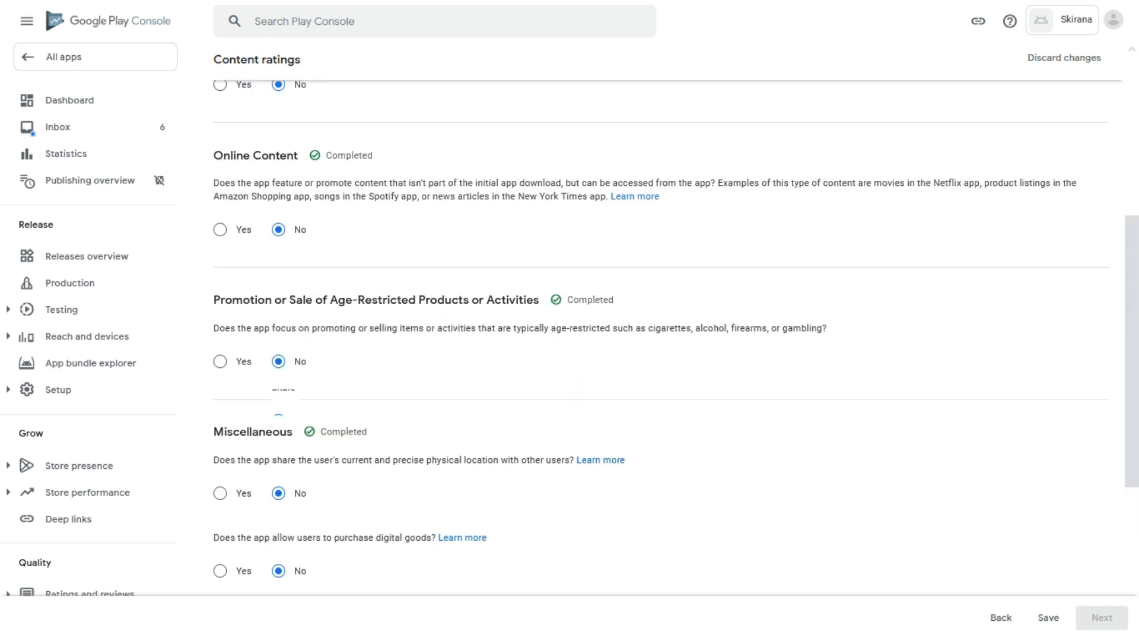
scroll(284, 395, up, 4)
scroll(285, 303, down, 10)
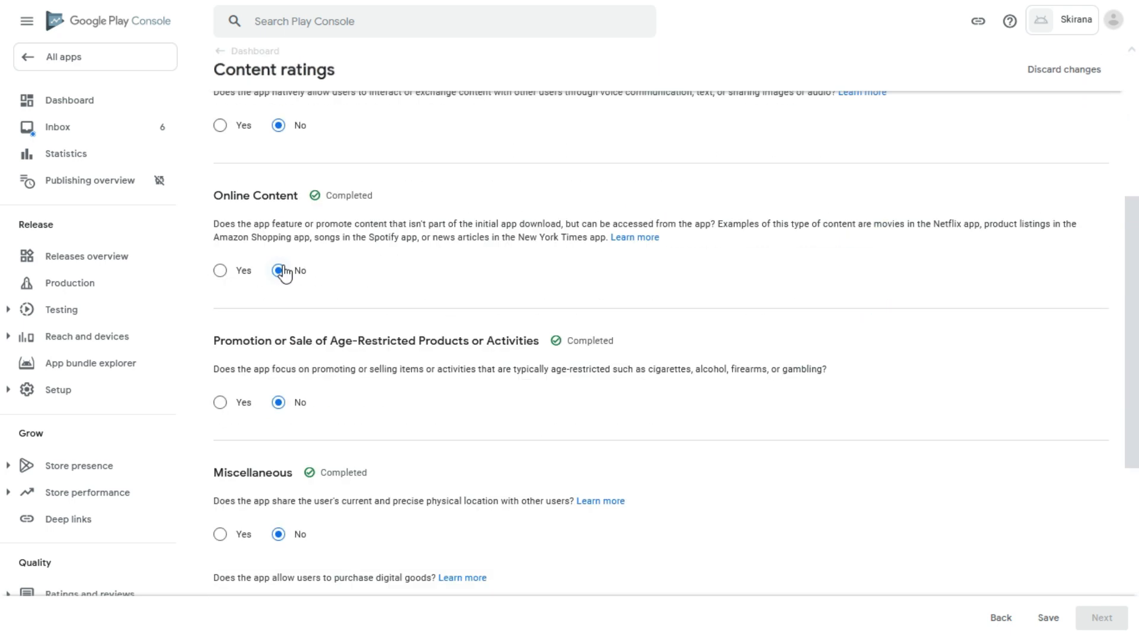
scroll(331, 300, down, 1)
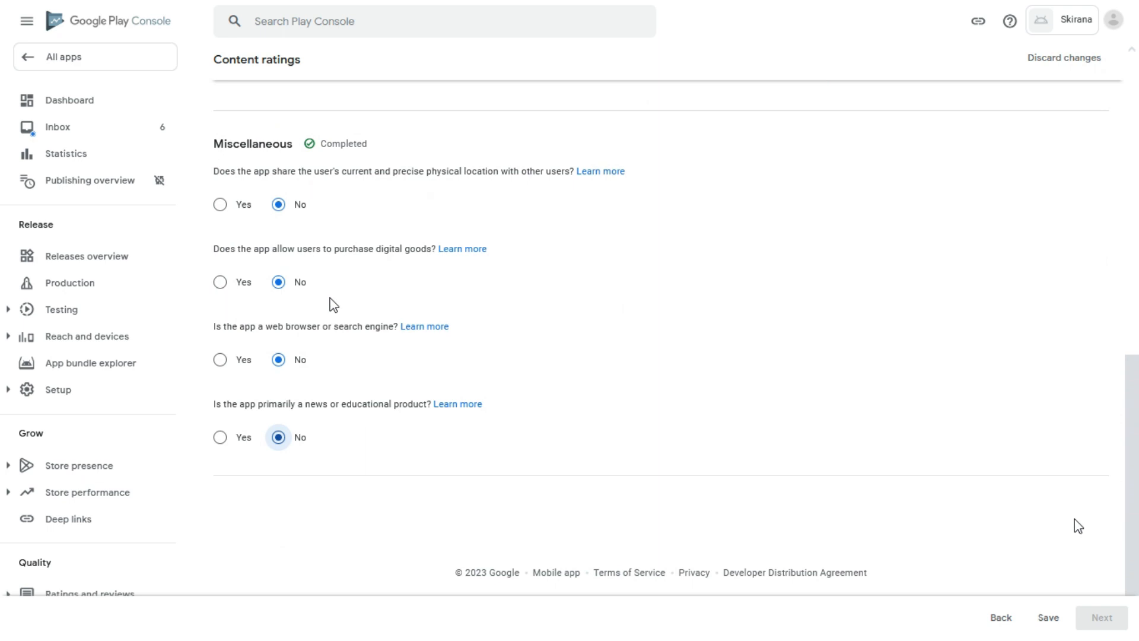
click(1050, 622)
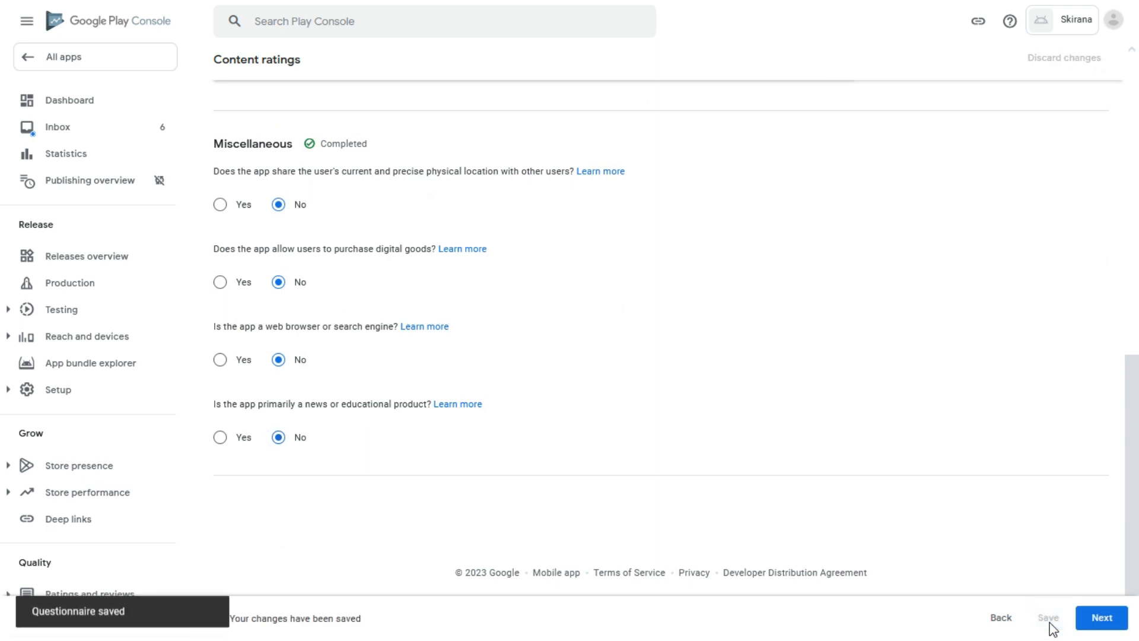
click(1101, 621)
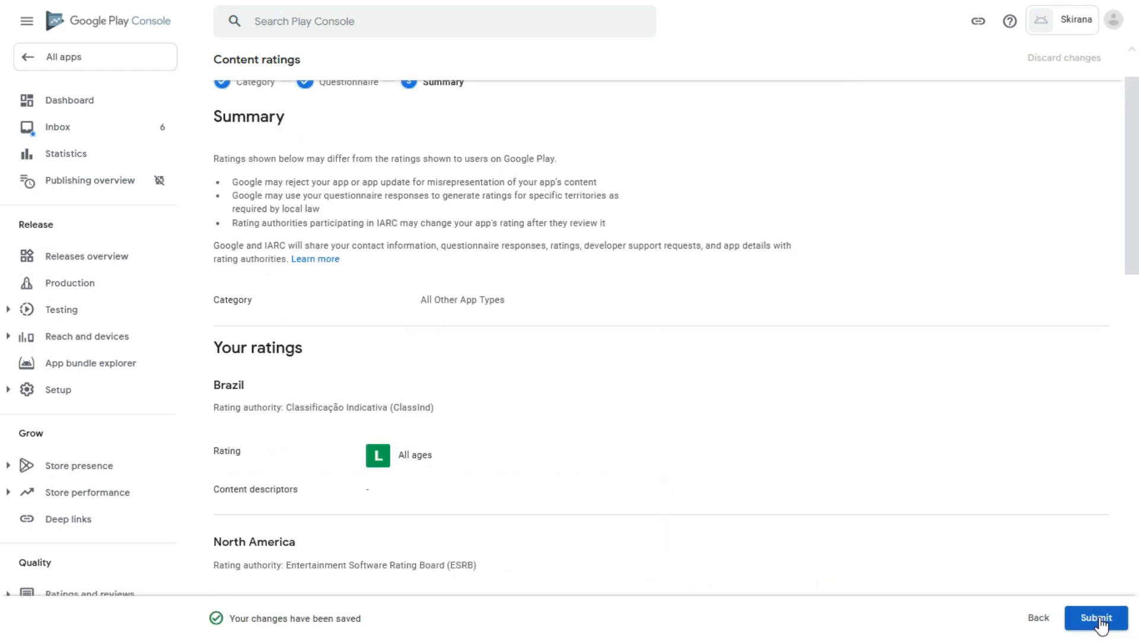
click(1099, 618)
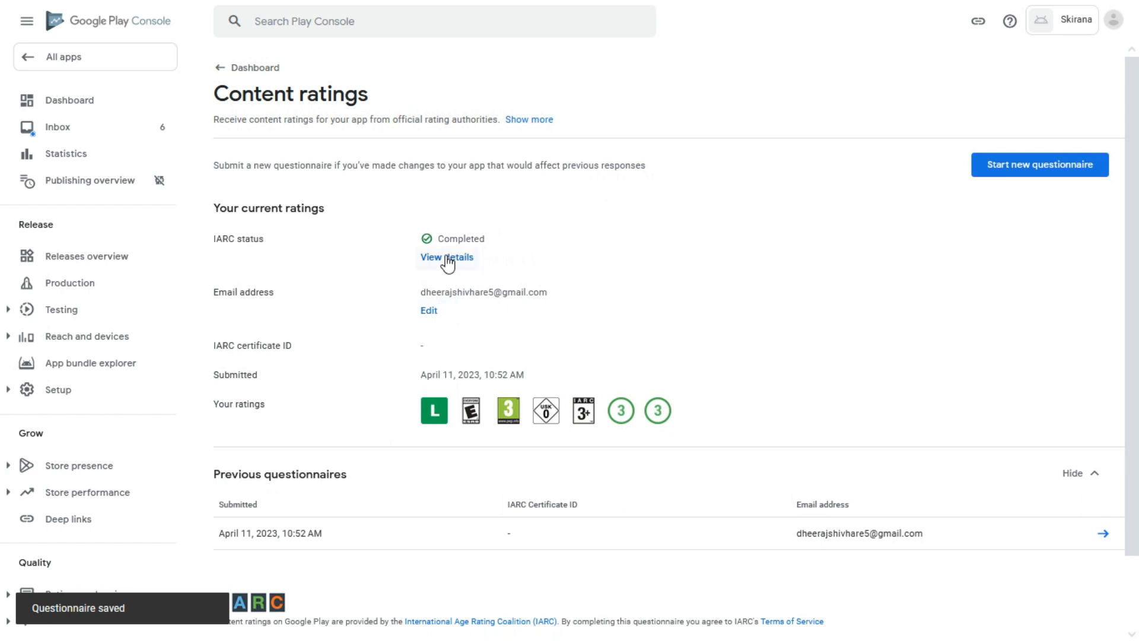
Choose target age groups 13-15, 16-17 and 18 and over.
click(230, 69)
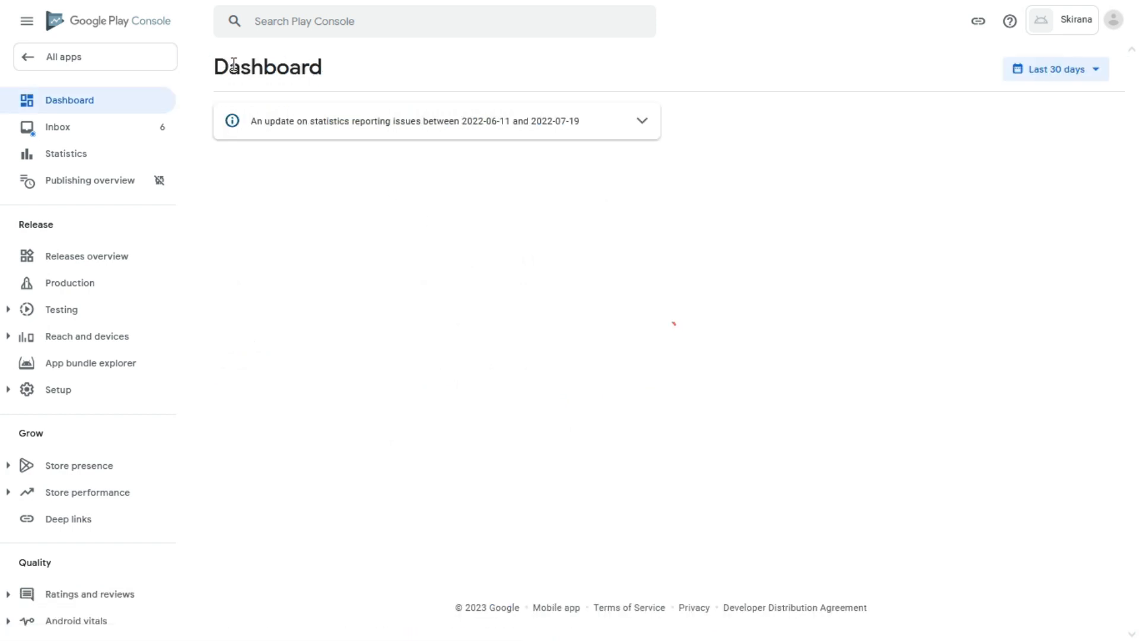
scroll(451, 314, down, 2)
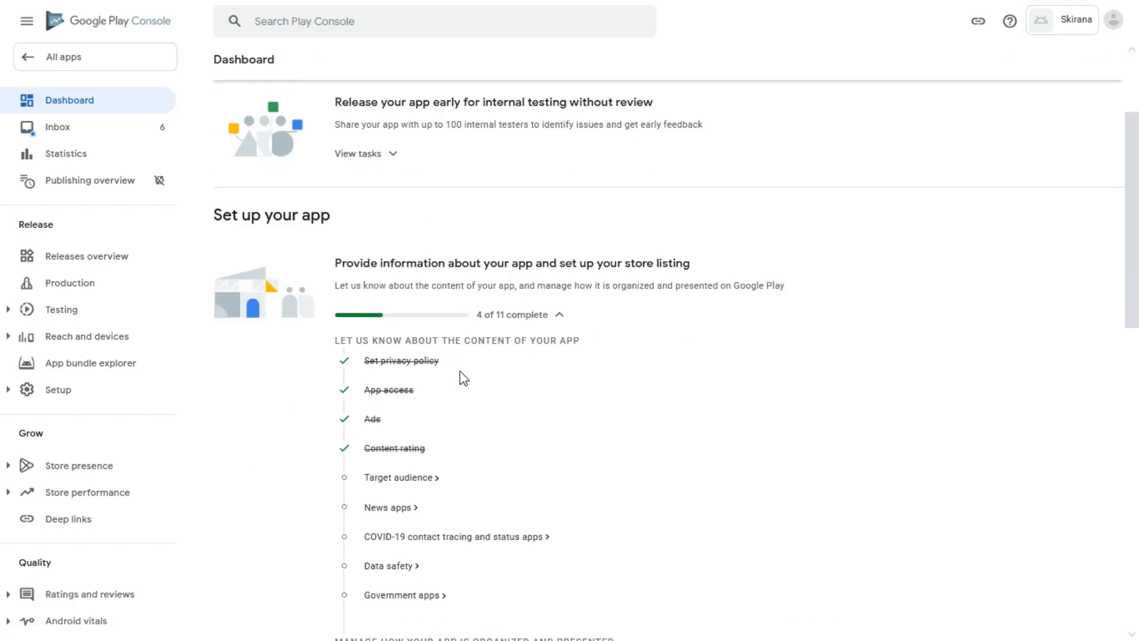
click(407, 478)
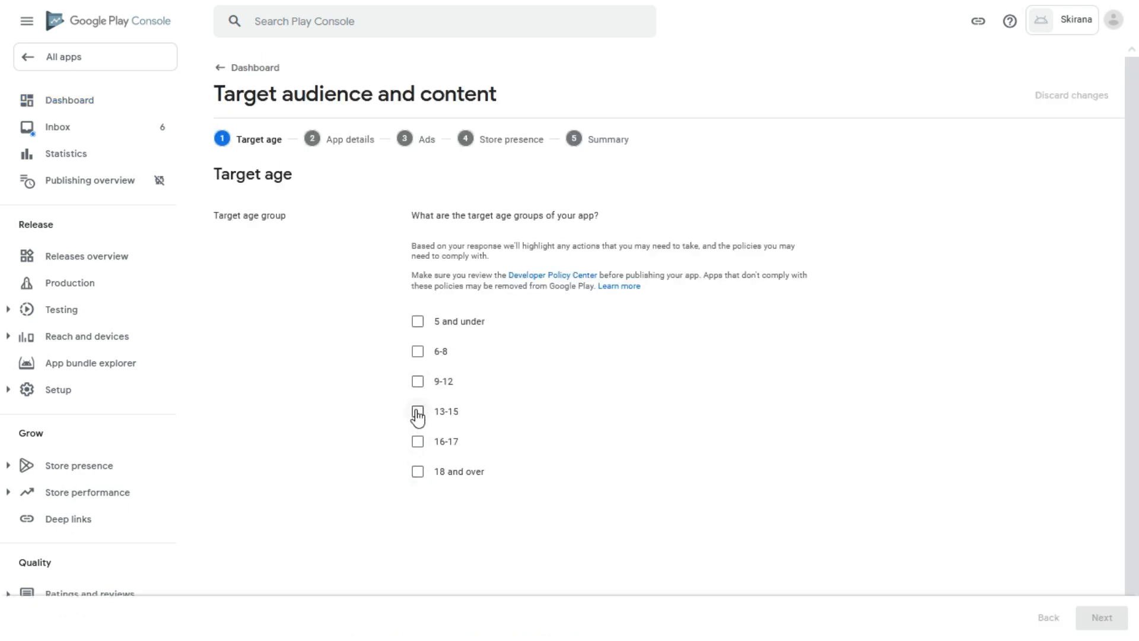
click(417, 413)
click(417, 443)
click(418, 472)
scroll(503, 473, down, 5)
scroll(503, 473, up, 5)
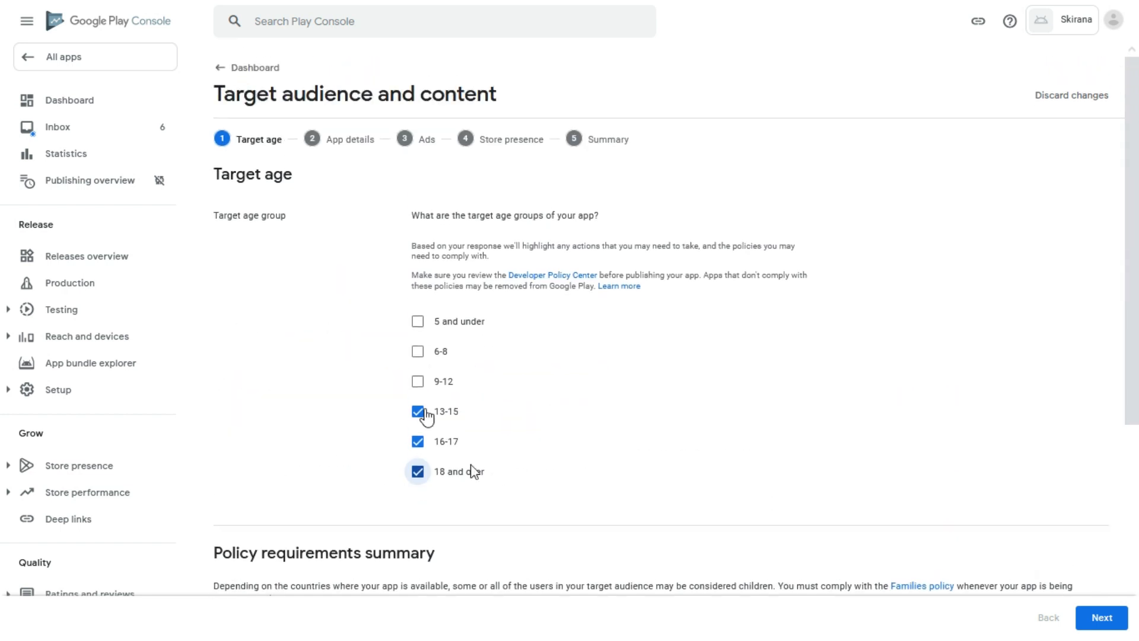
scroll(475, 393, down, 4)
scroll(479, 399, down, 2)
click(1097, 617)
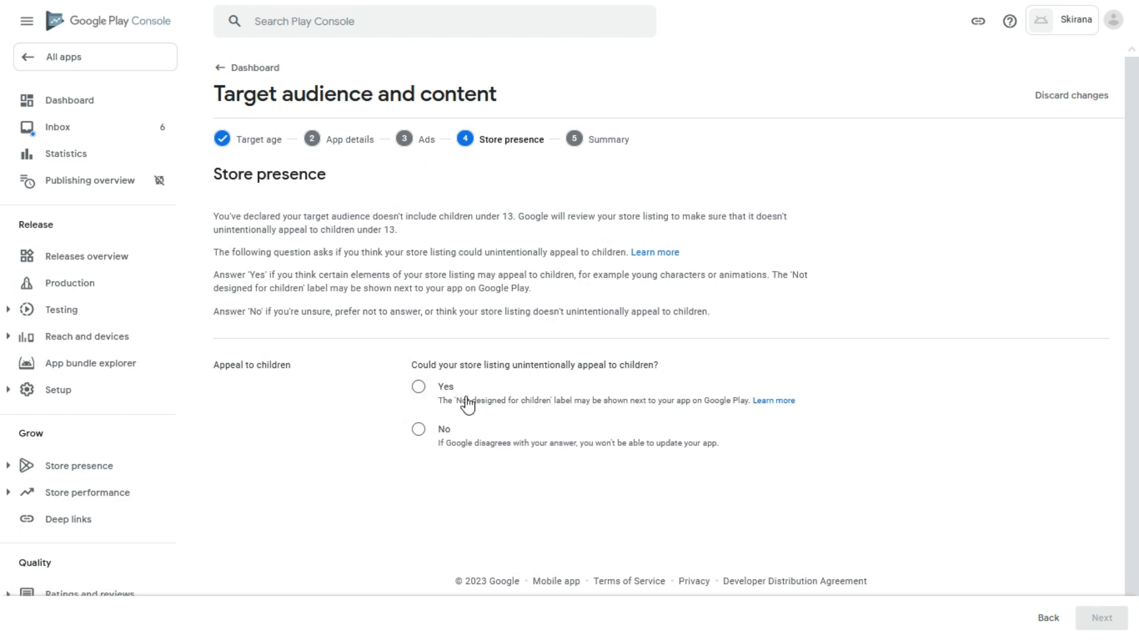
Declare the store listing doesn't appeal to children and save the target audience.
click(435, 431)
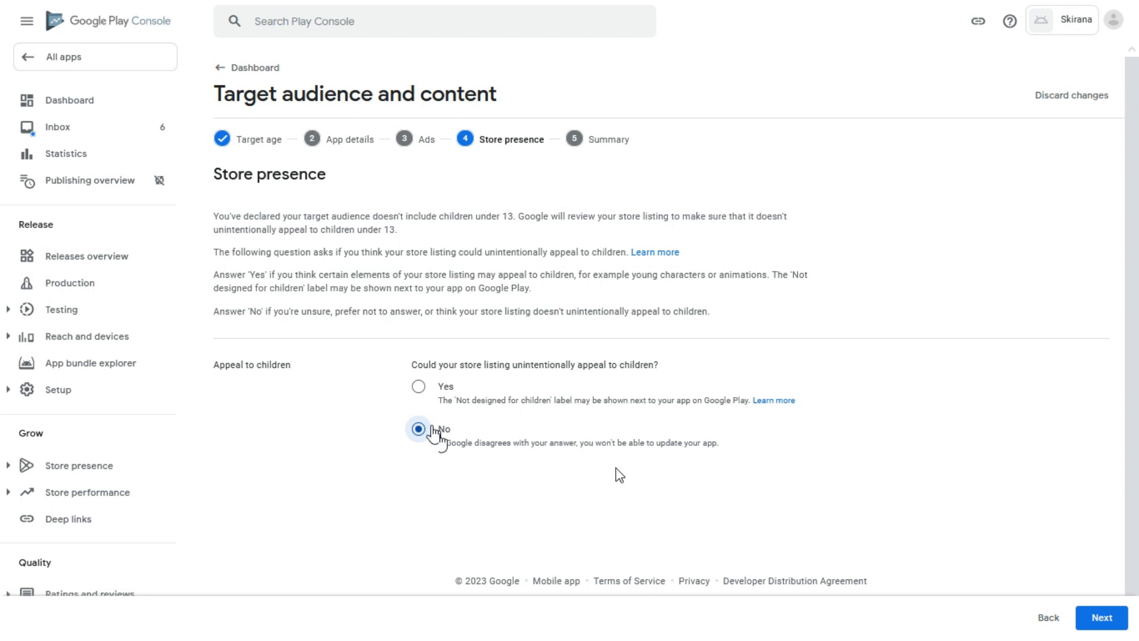
click(1100, 624)
click(1101, 623)
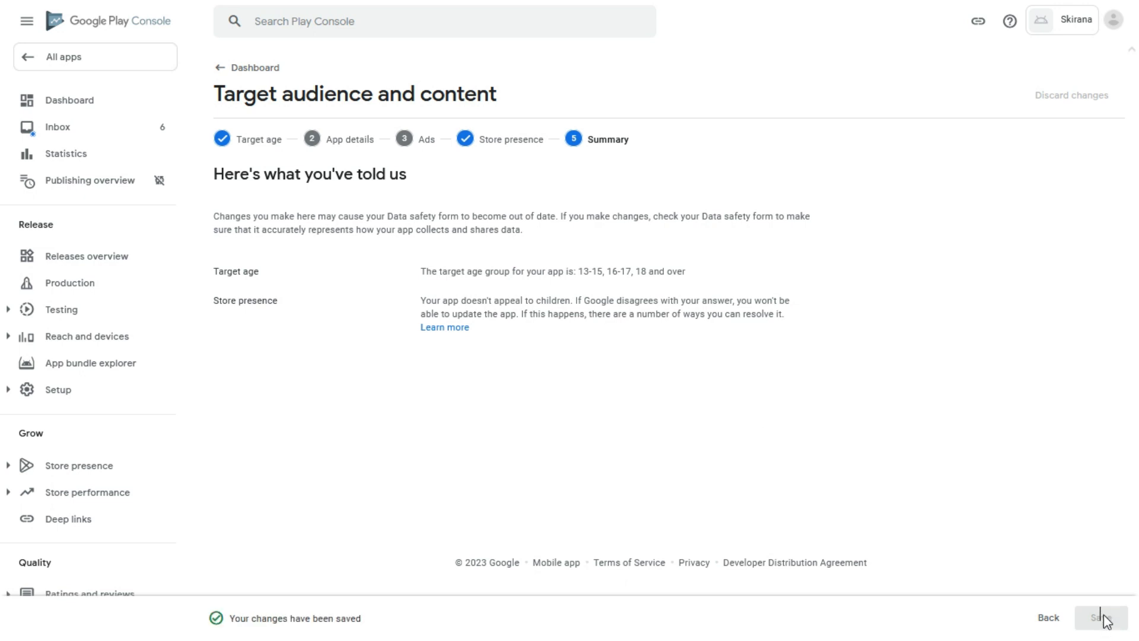
click(237, 68)
scroll(437, 323, down, 3)
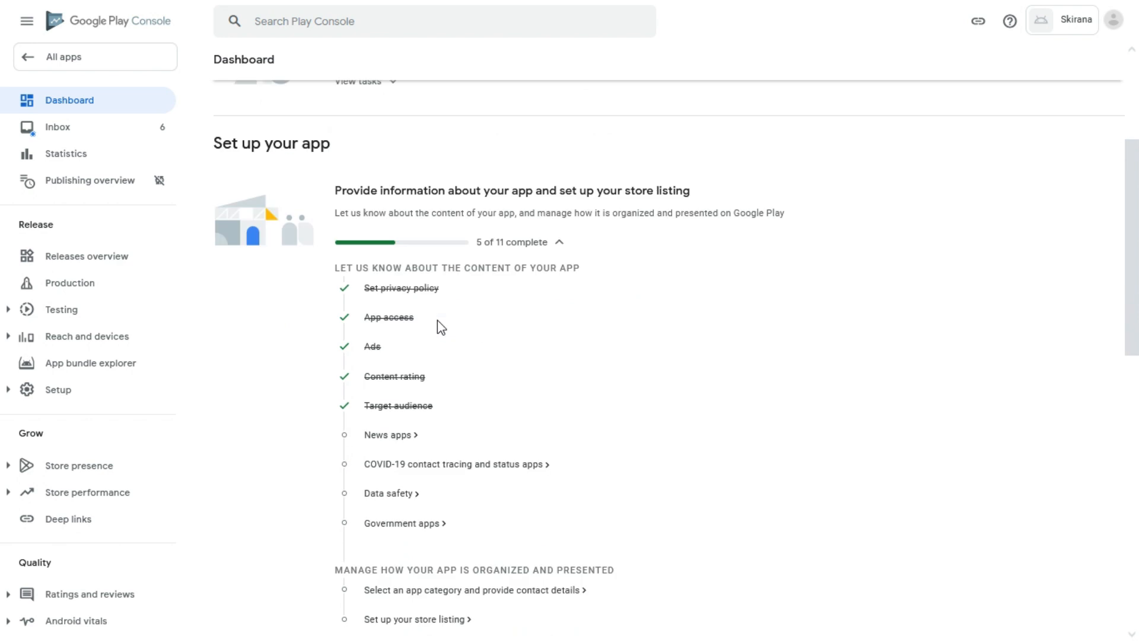
click(395, 438)
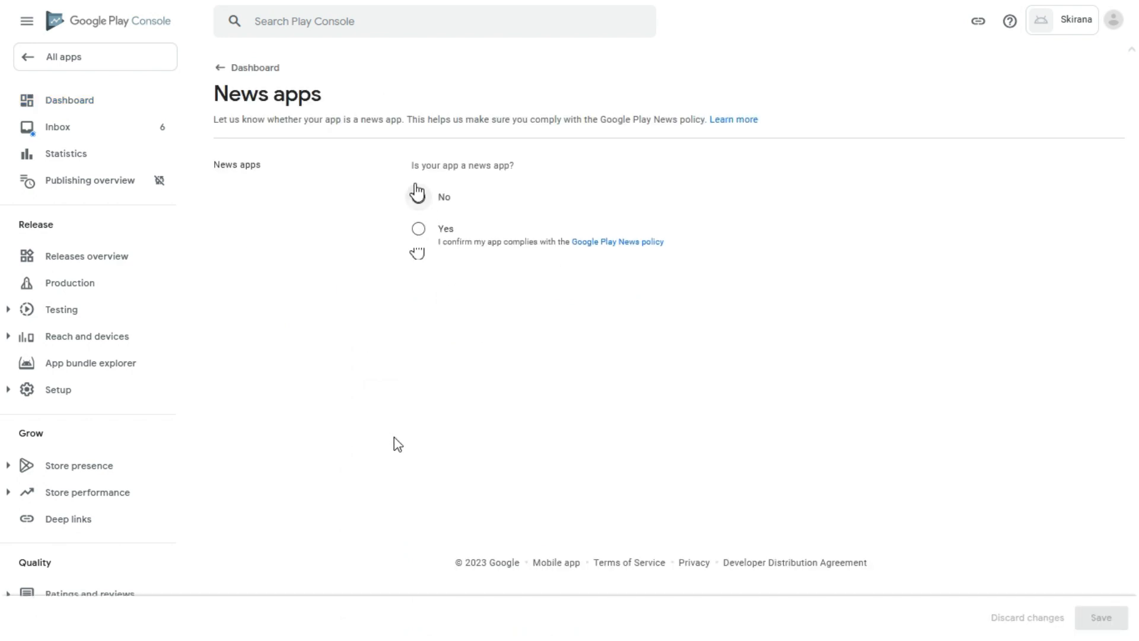
Declare Skirana is not a news app and save the News apps declaration.
click(419, 197)
click(1100, 618)
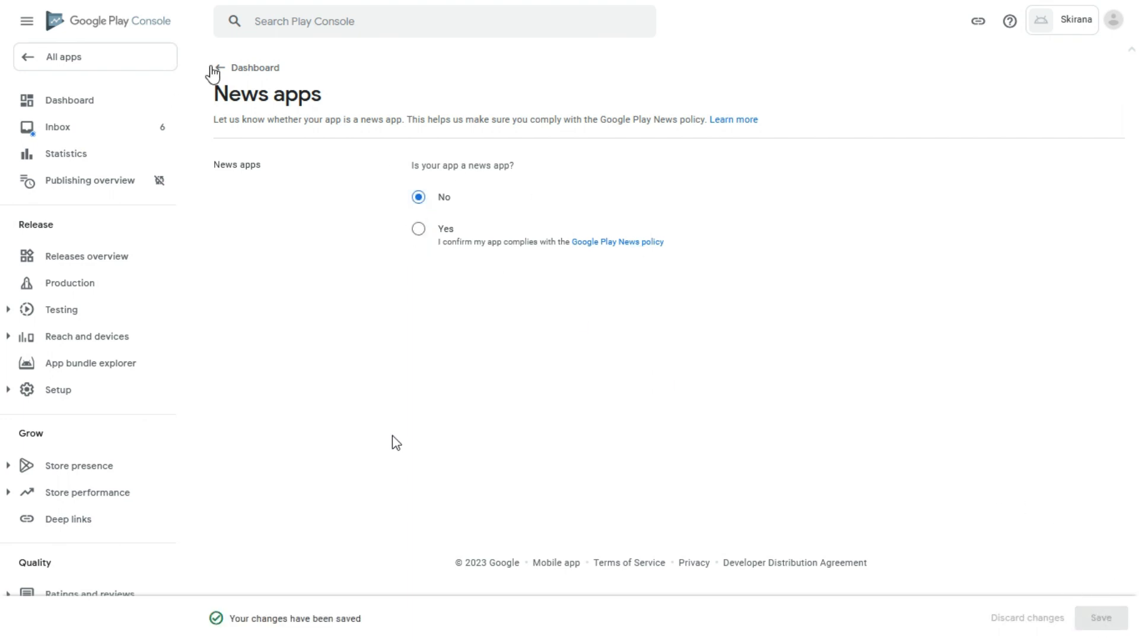
click(228, 70)
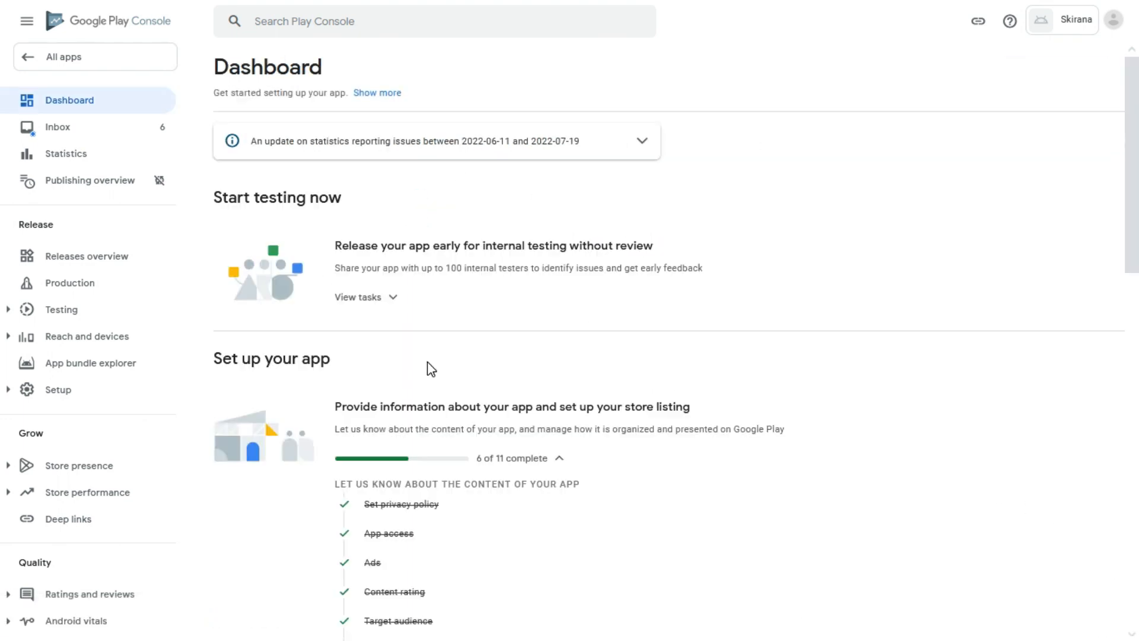
scroll(432, 364, down, 2)
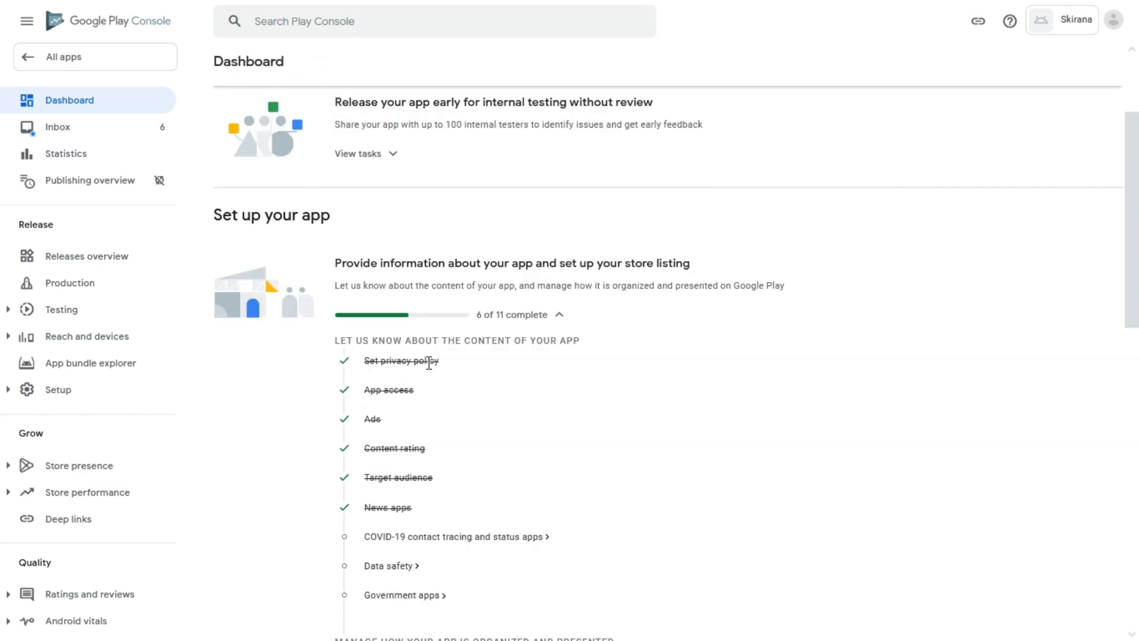
Declare the app is not a publicly available COVID-19 contact tracing or status app, and save.
click(410, 540)
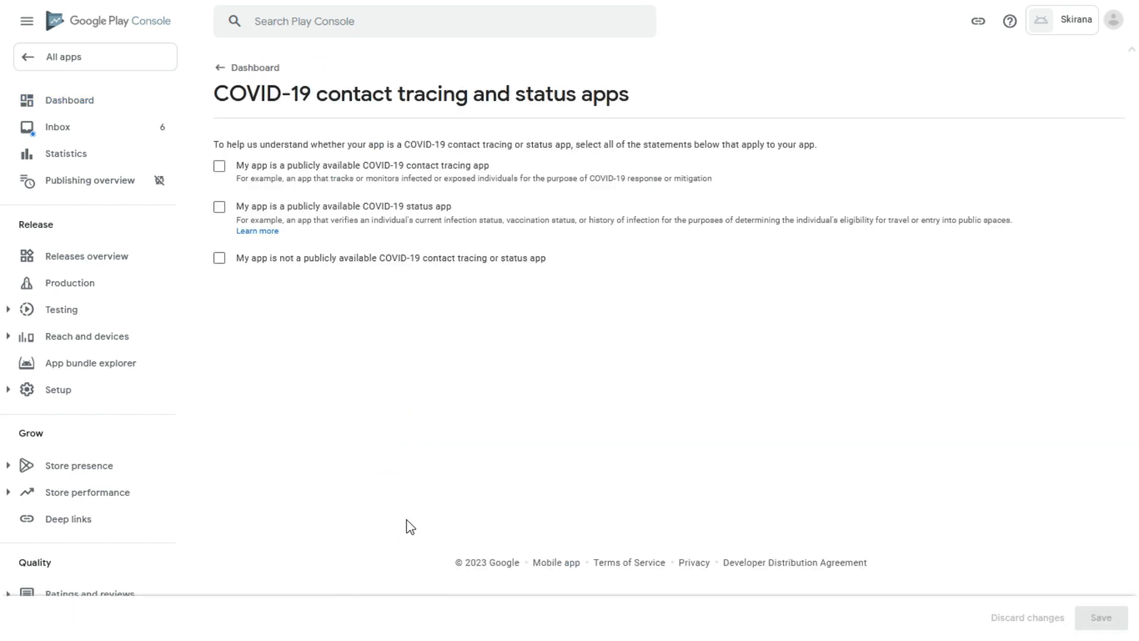
click(220, 259)
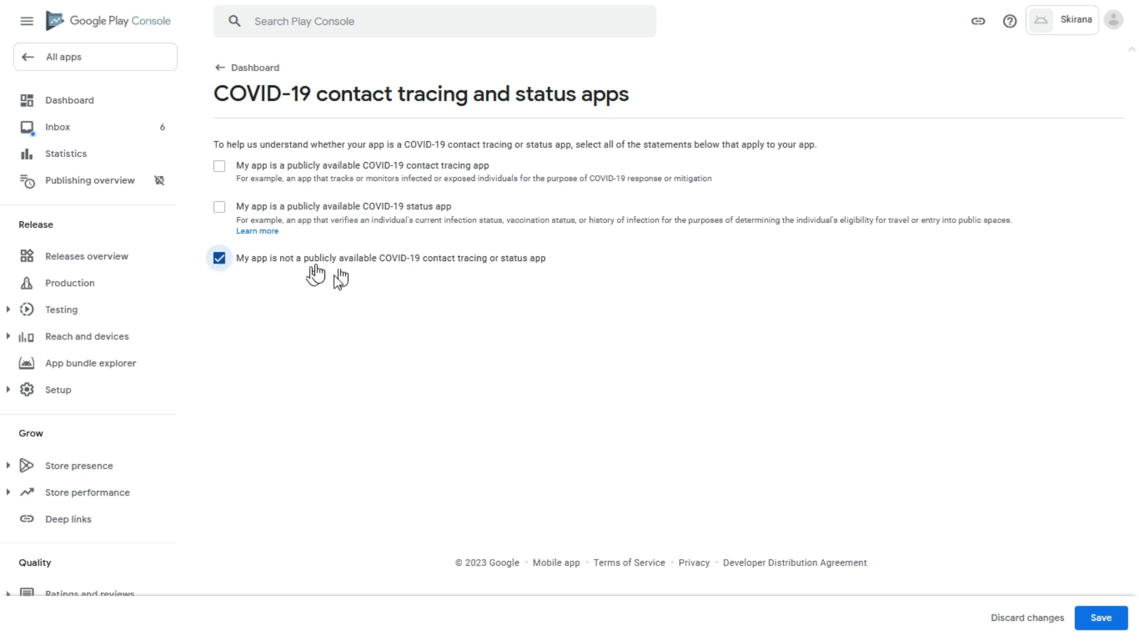
click(1099, 617)
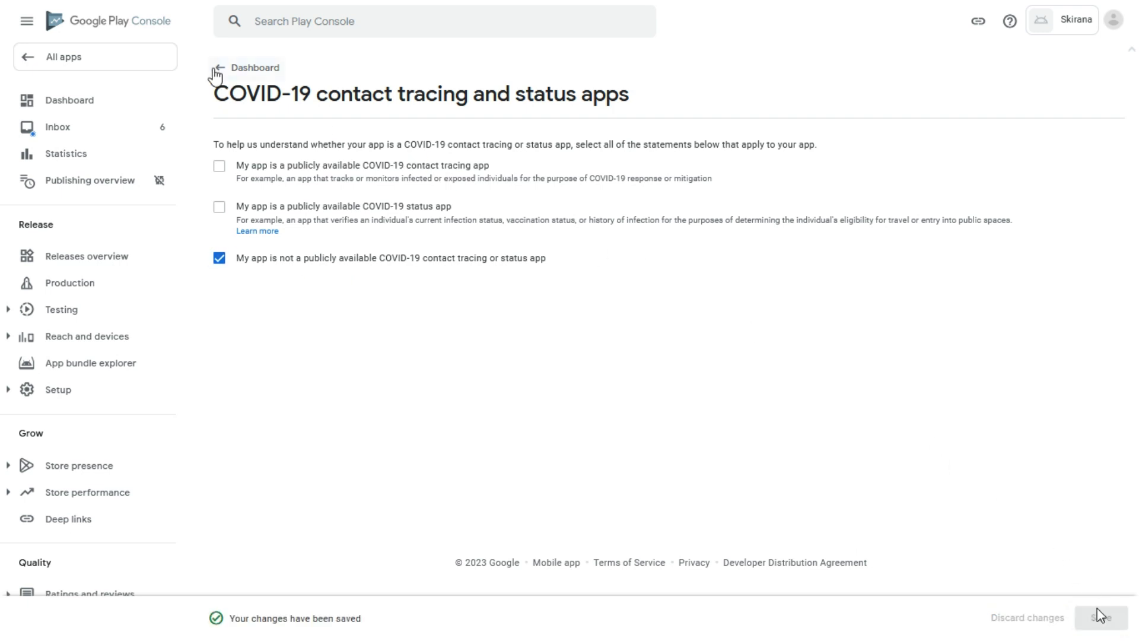
click(213, 70)
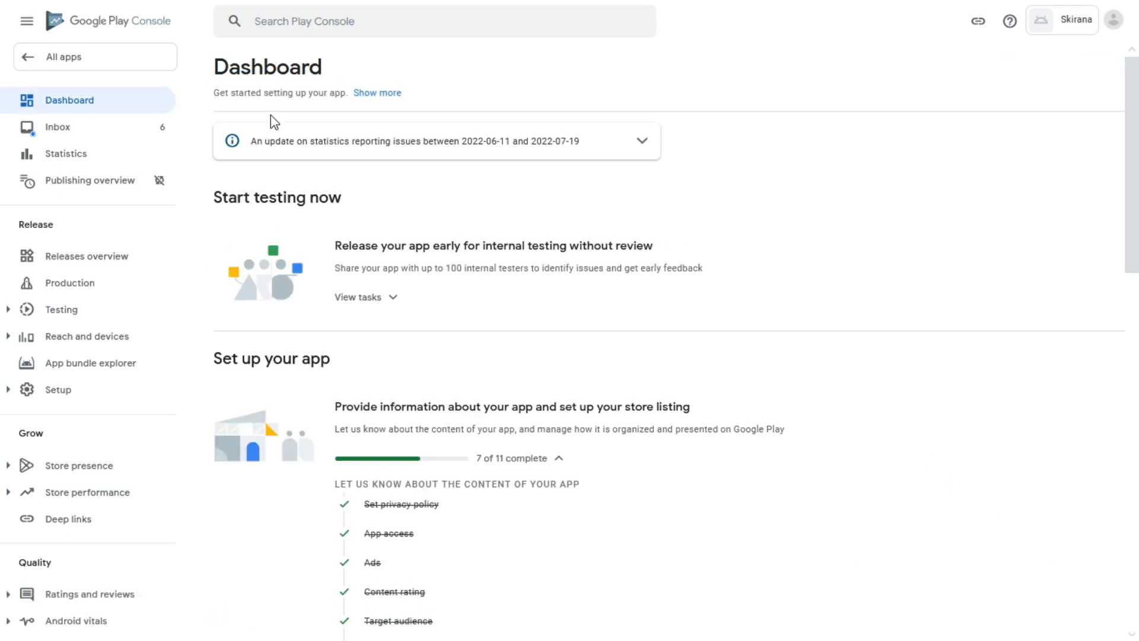
scroll(528, 339, down, 2)
scroll(528, 339, down, 1)
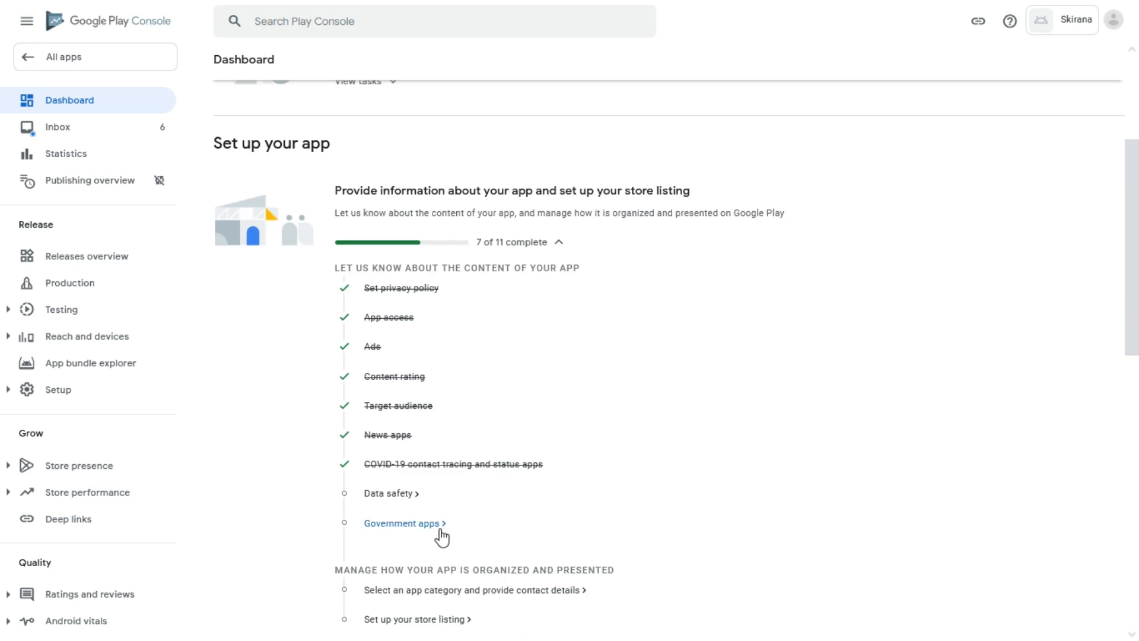
Answer No to the Government apps declaration, save it, and return to the setup checklist.
click(402, 524)
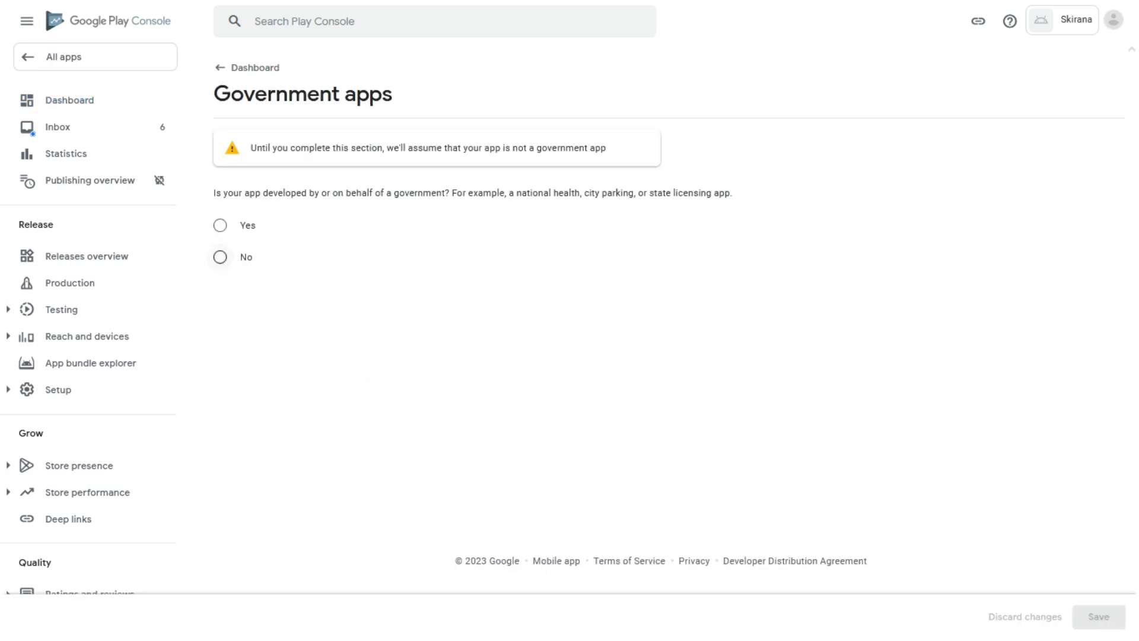
click(220, 257)
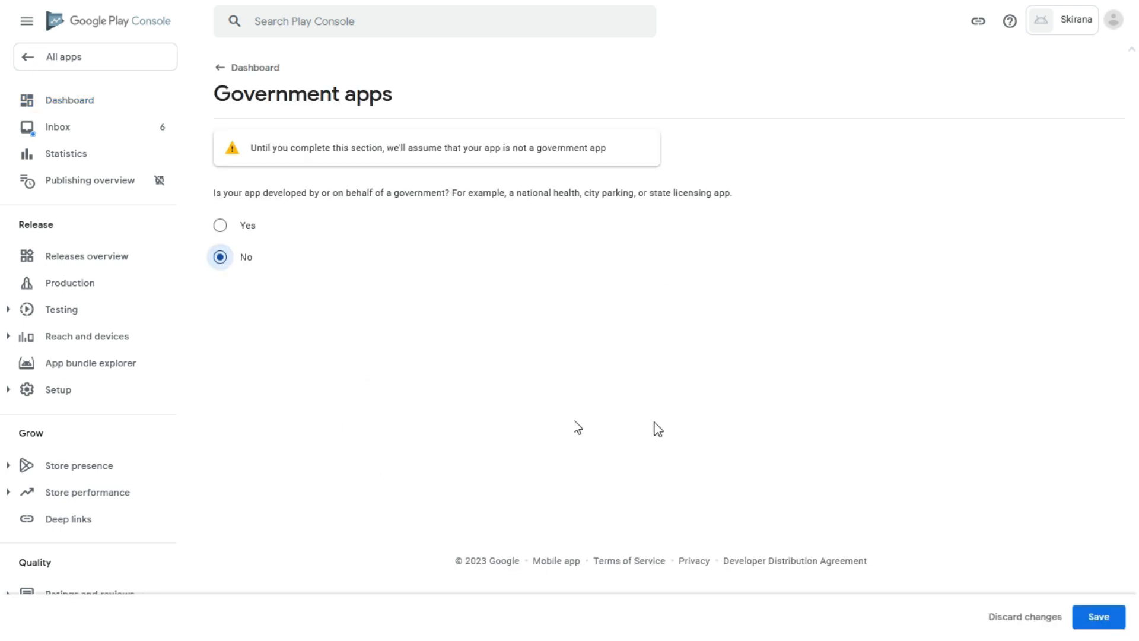
click(1101, 618)
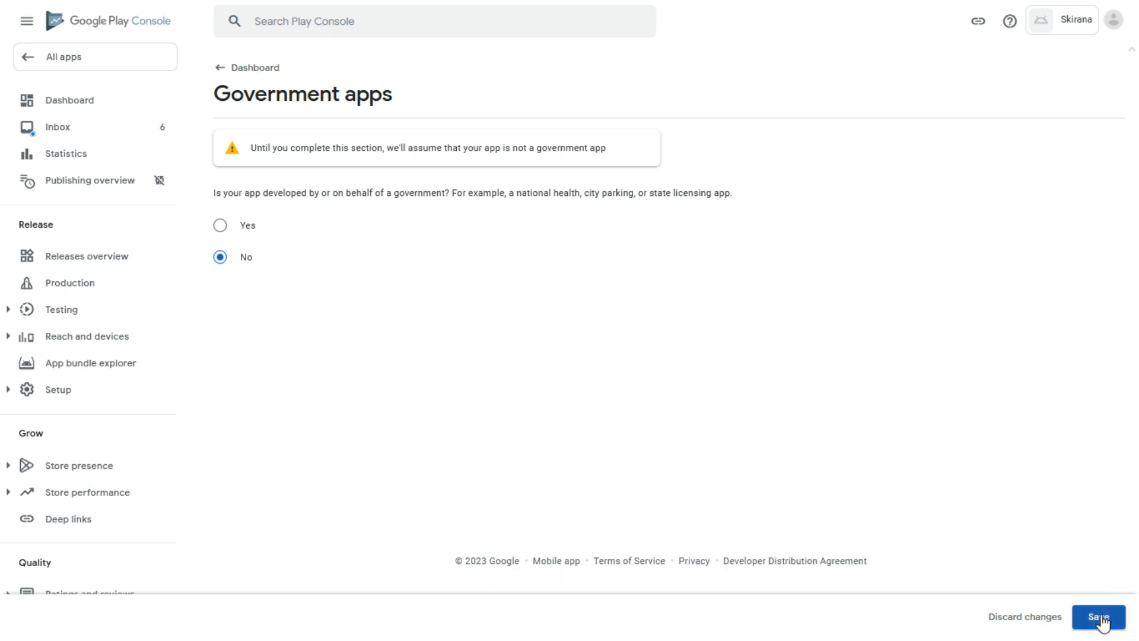
click(231, 74)
scroll(603, 342, down, 5)
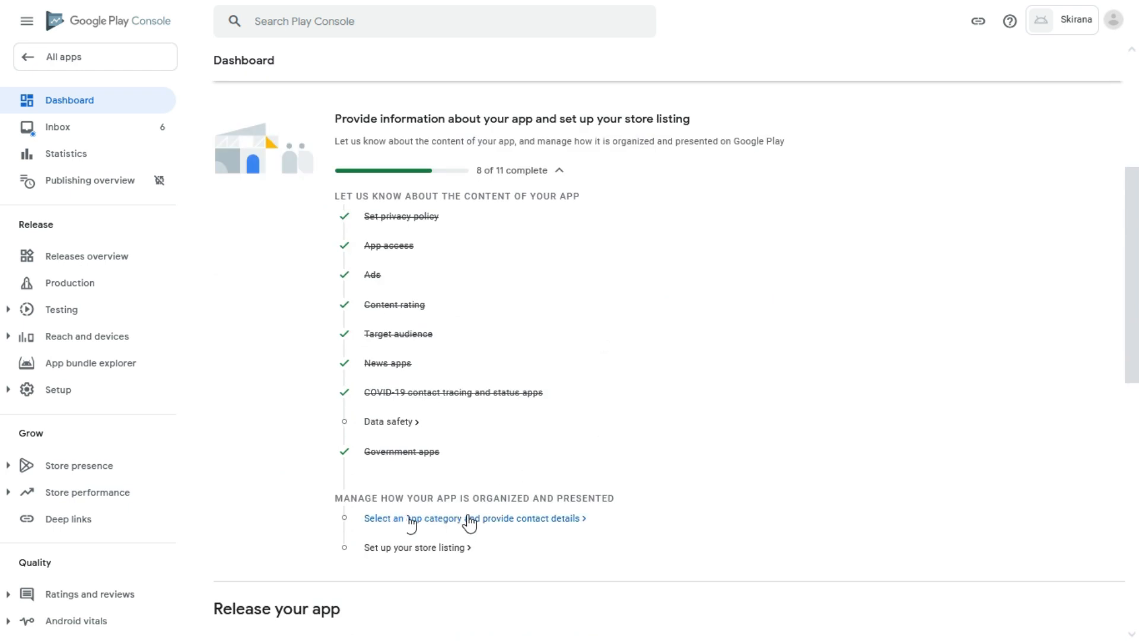
In store settings, keep the app type as App and set the category to Shopping.
click(468, 518)
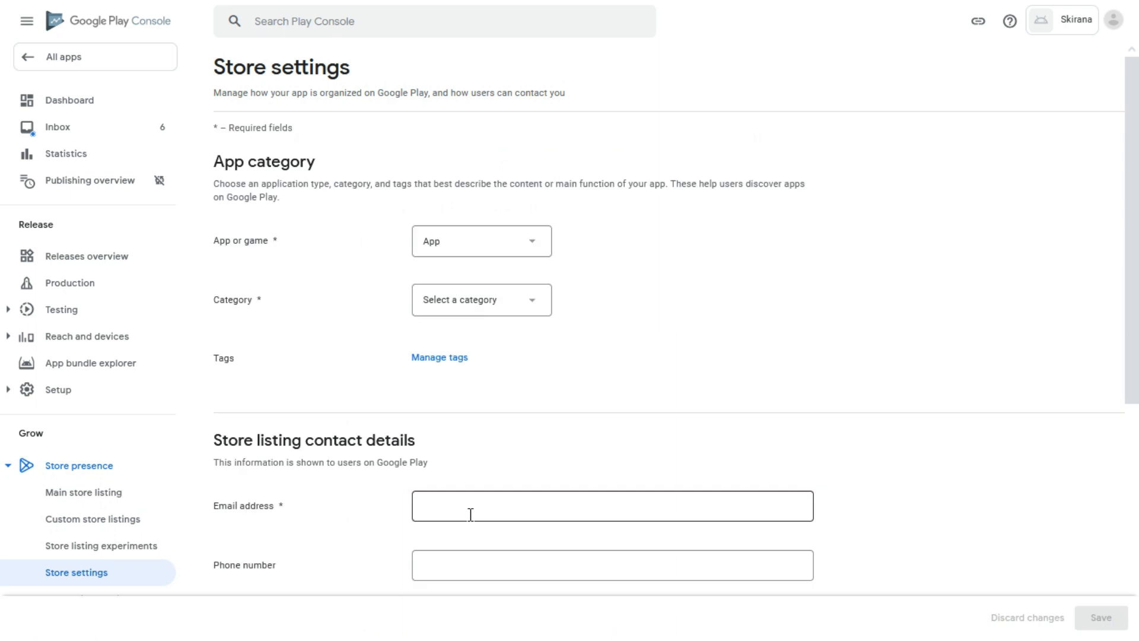
click(517, 245)
click(525, 244)
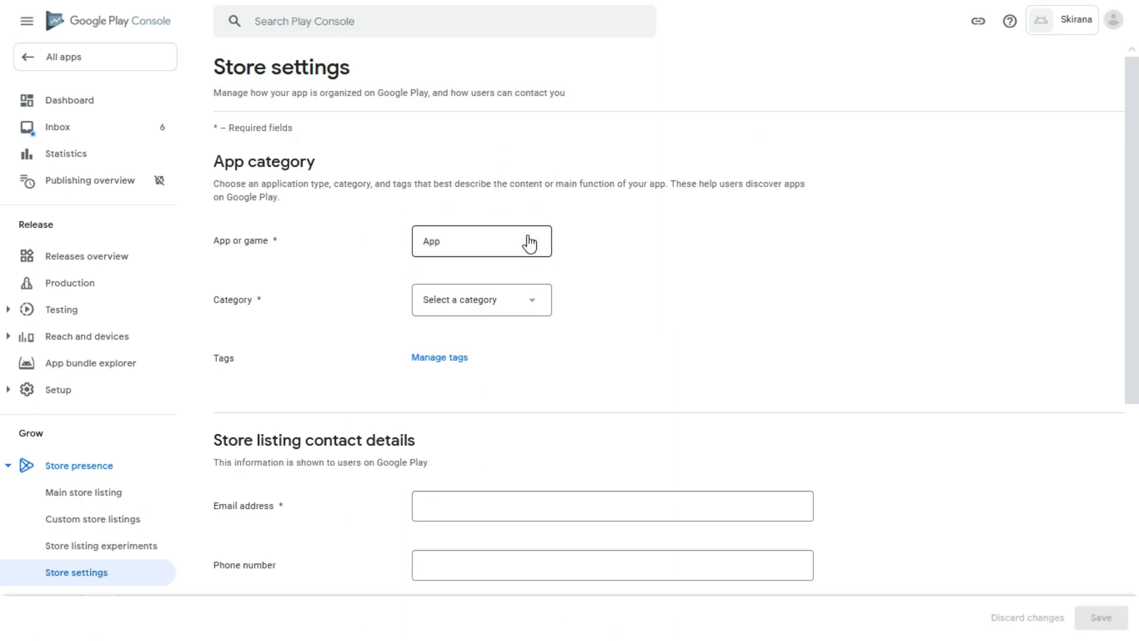
click(525, 300)
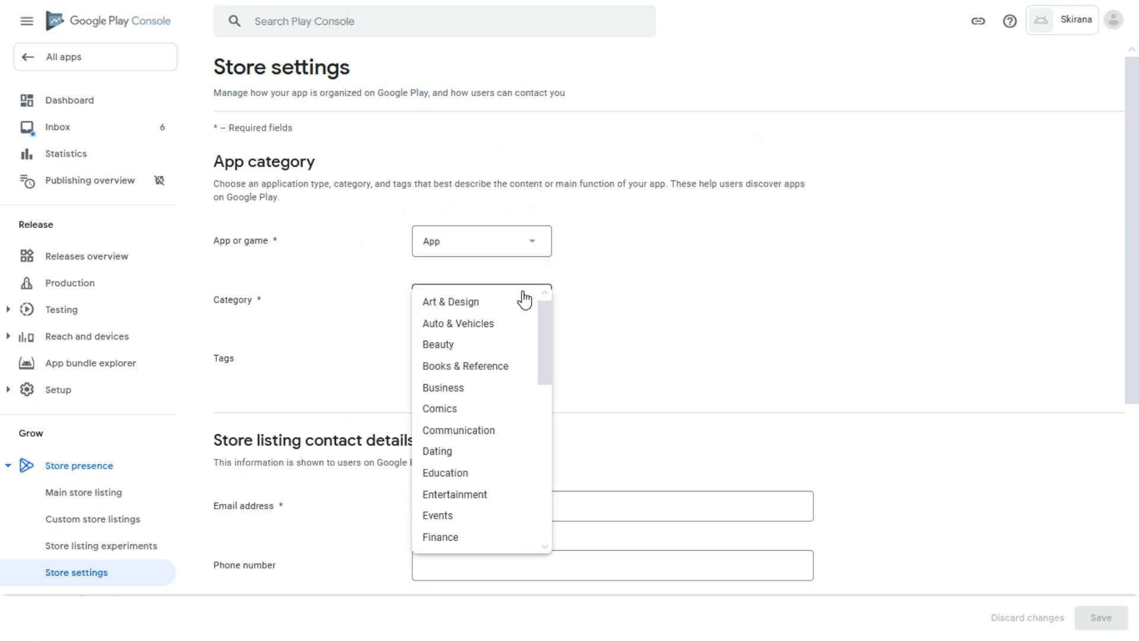
scroll(527, 338, down, 5)
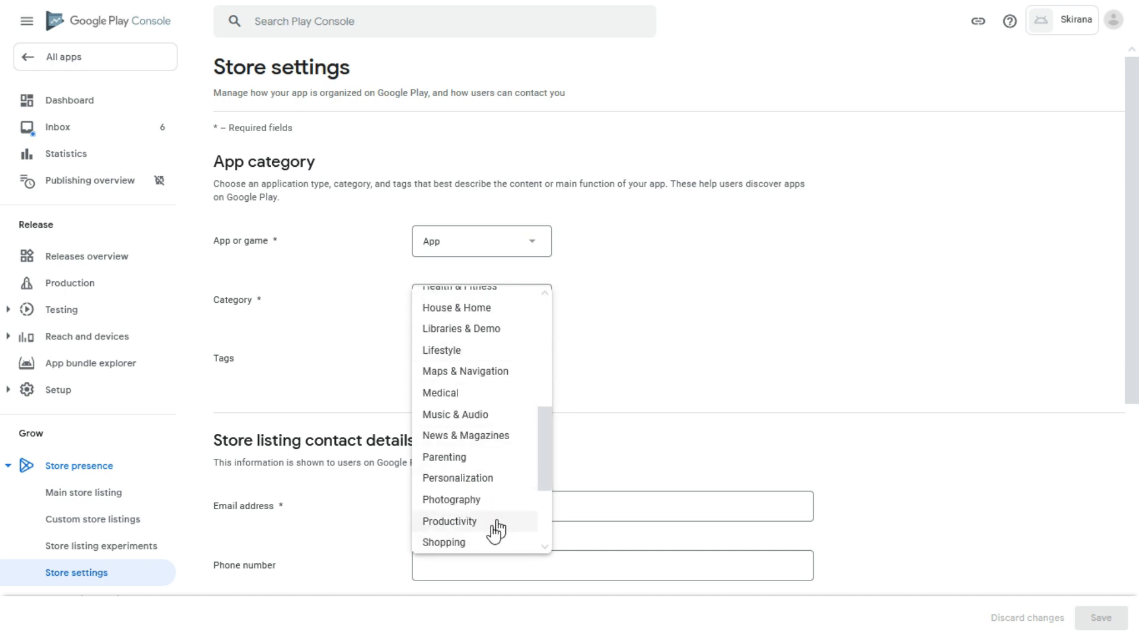
click(482, 542)
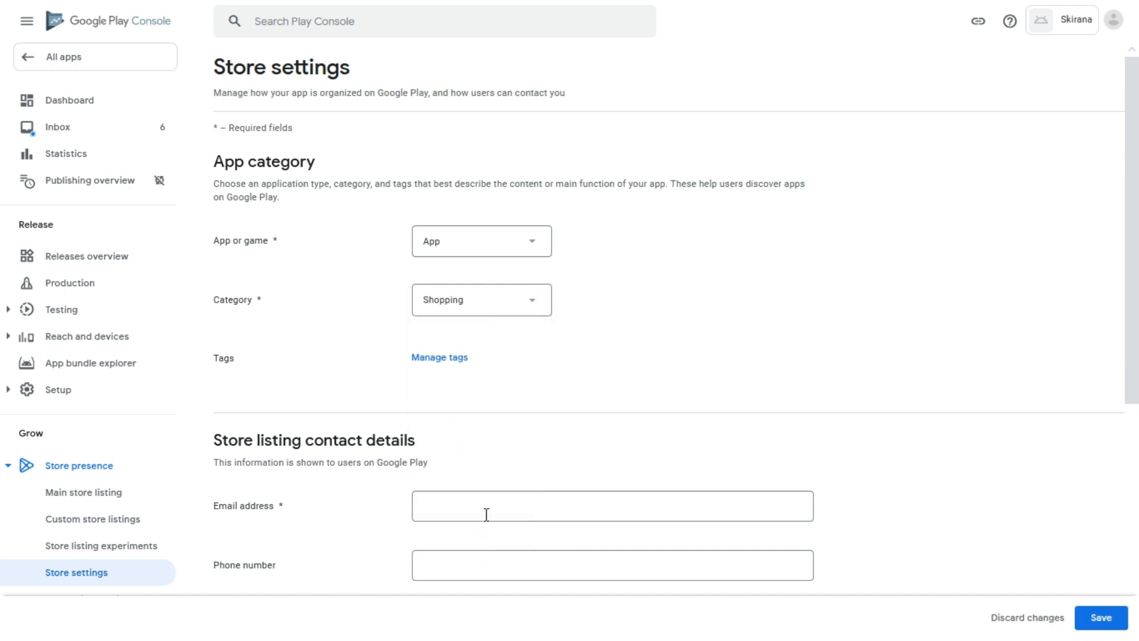
Paste the contact e-mail address into the Email address field, then bring up the notes.
scroll(534, 454, down, 2)
click(511, 365)
key(ctrl+v)
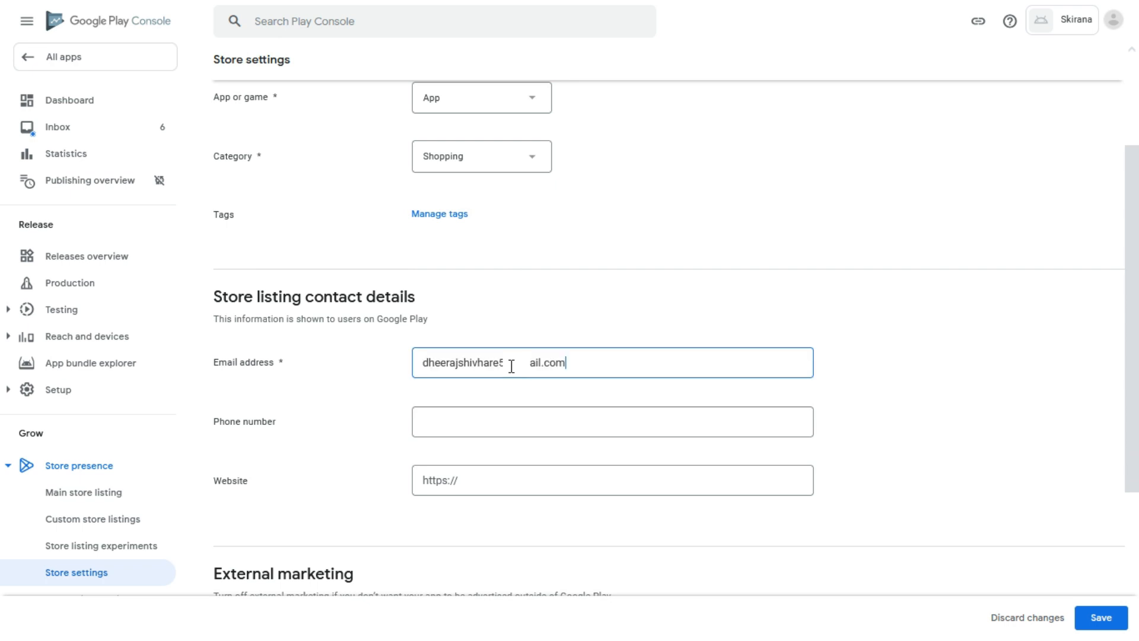
click(491, 486)
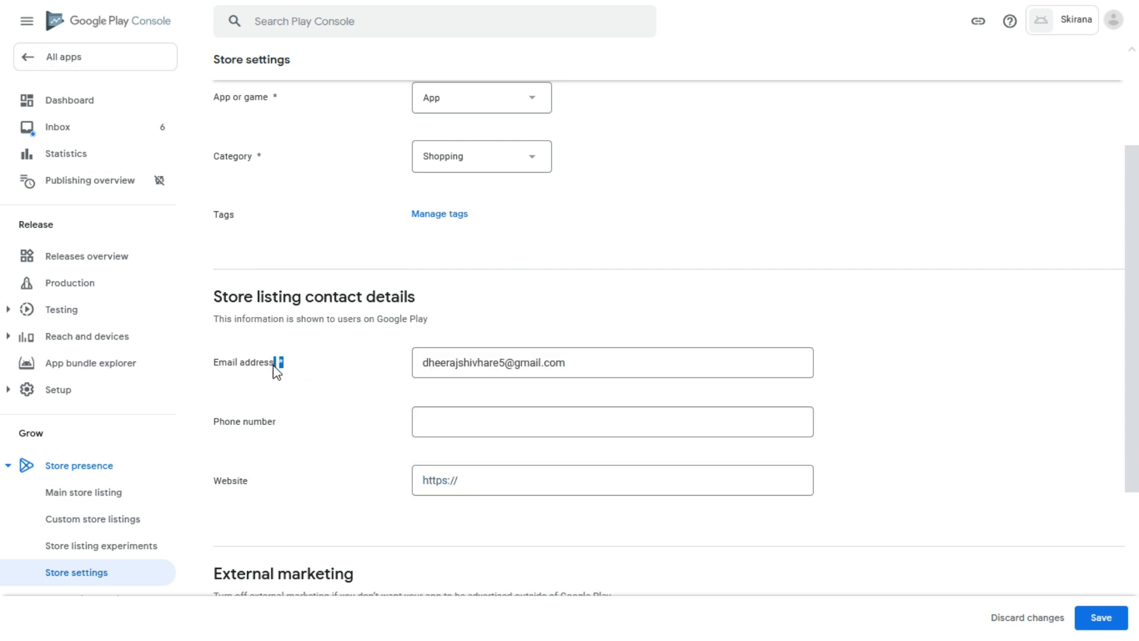
click(423, 479)
click(431, 426)
click(422, 479)
mouse_move(280, 363)
mouse_down()
mouse_move(259, 370)
mouse_move(281, 370)
mouse_up()
click(449, 363)
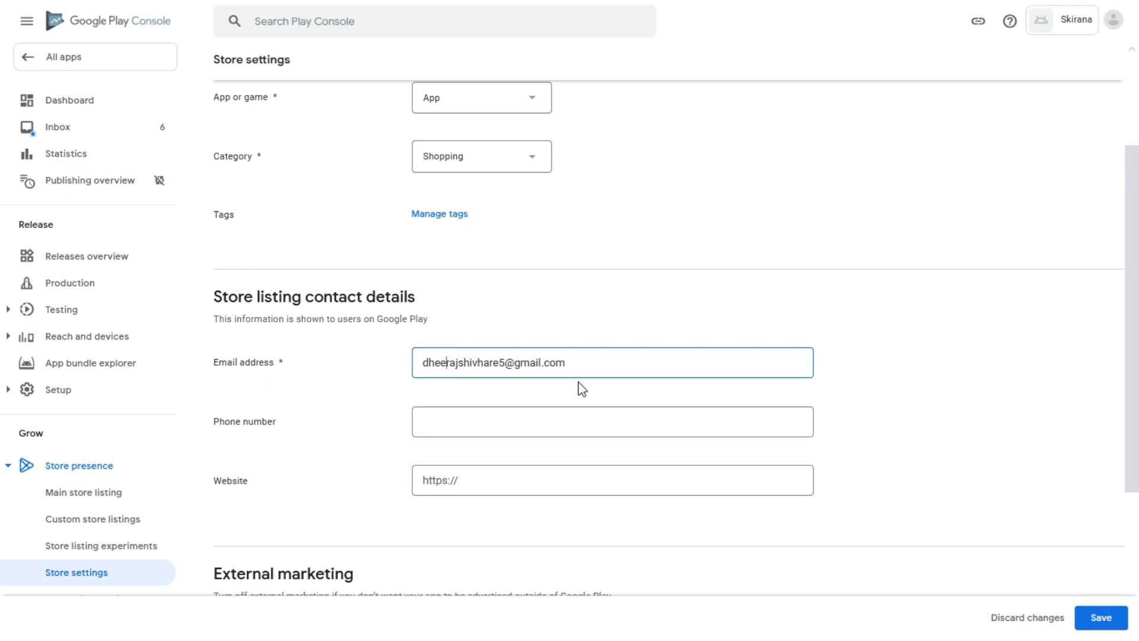
key(alt+Tab)
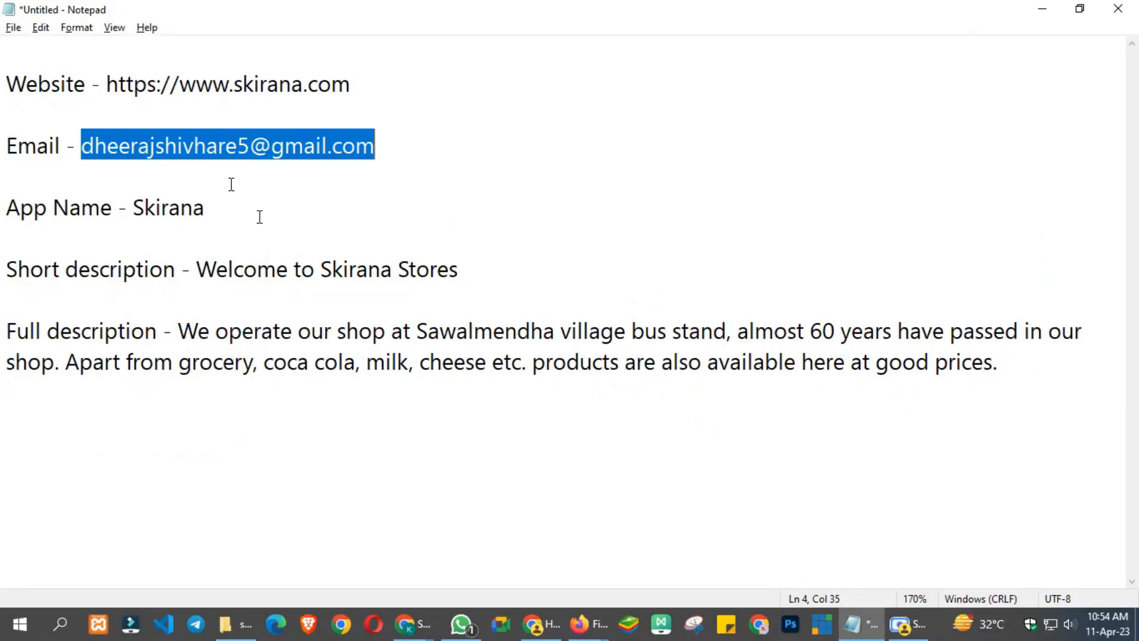
drag(112, 85, 352, 81)
key(ctrl+c)
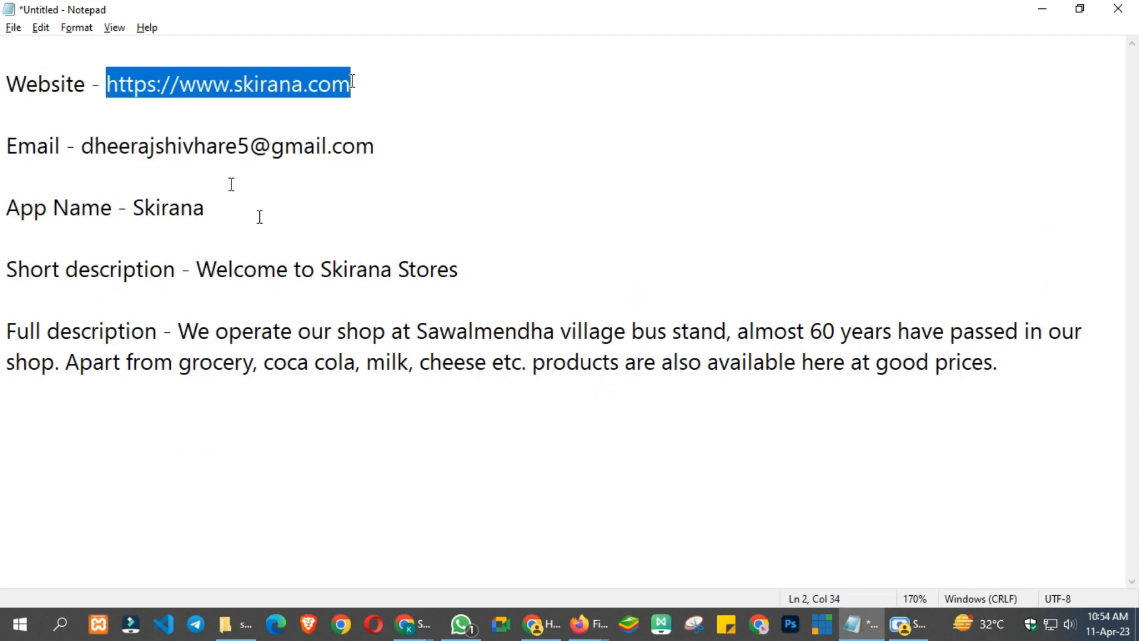
key(alt+Tab)
click(491, 471)
key(ctrl+a)
key(ctrl+v)
scroll(513, 470, down, 4)
scroll(534, 300, up, 6)
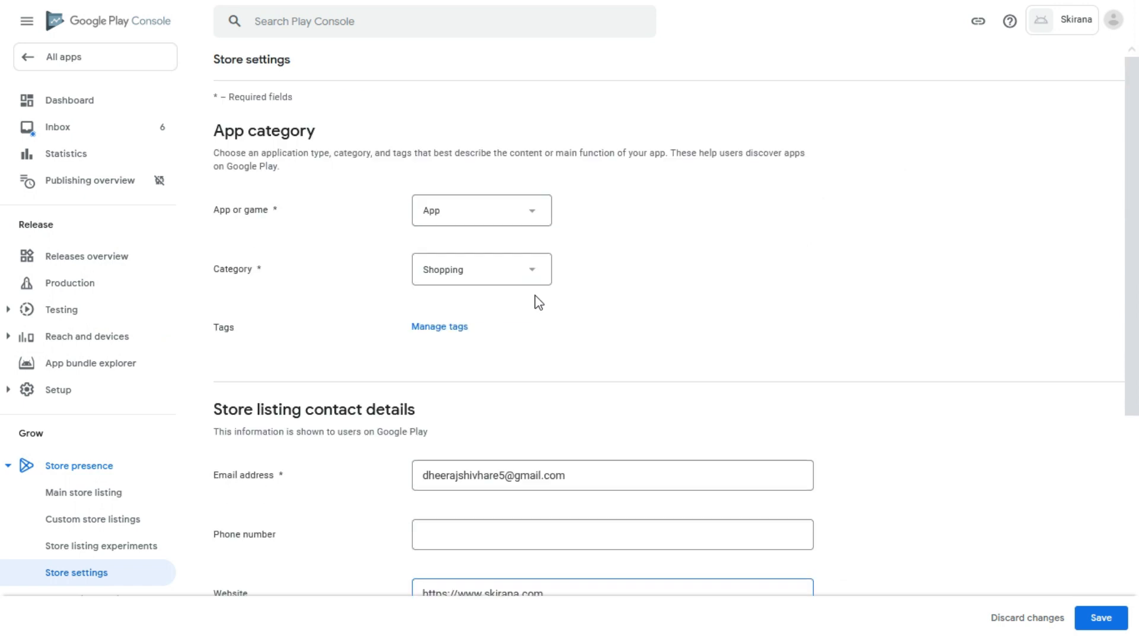
scroll(501, 330, down, 5)
Save the category and contact details and go back to the Dashboard.
click(1098, 622)
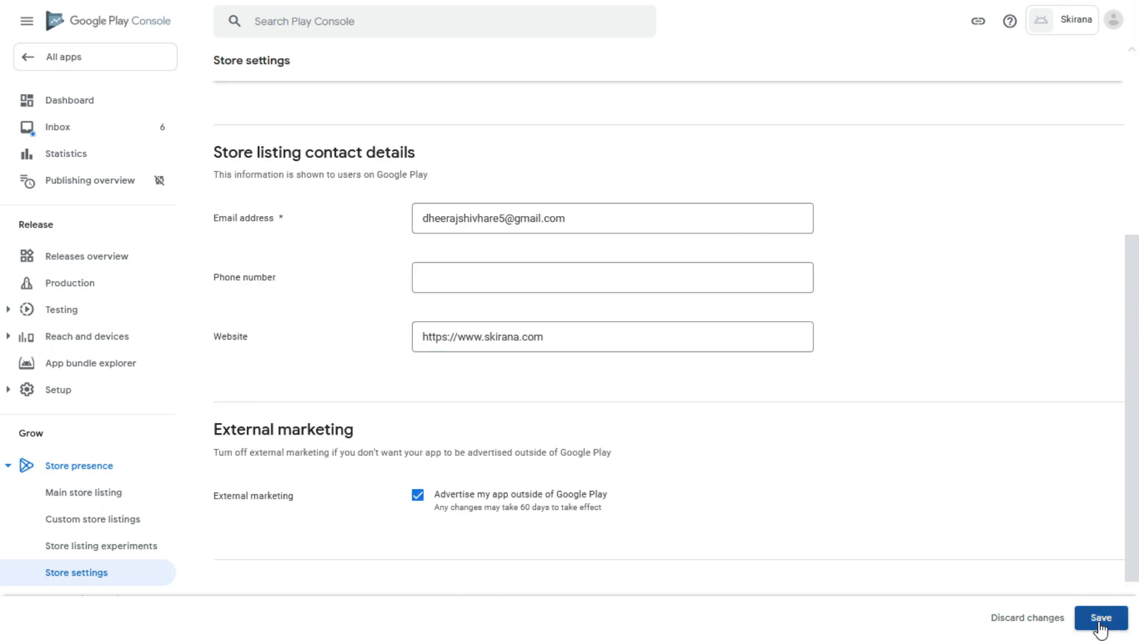
scroll(496, 237, up, 5)
scroll(509, 325, down, 5)
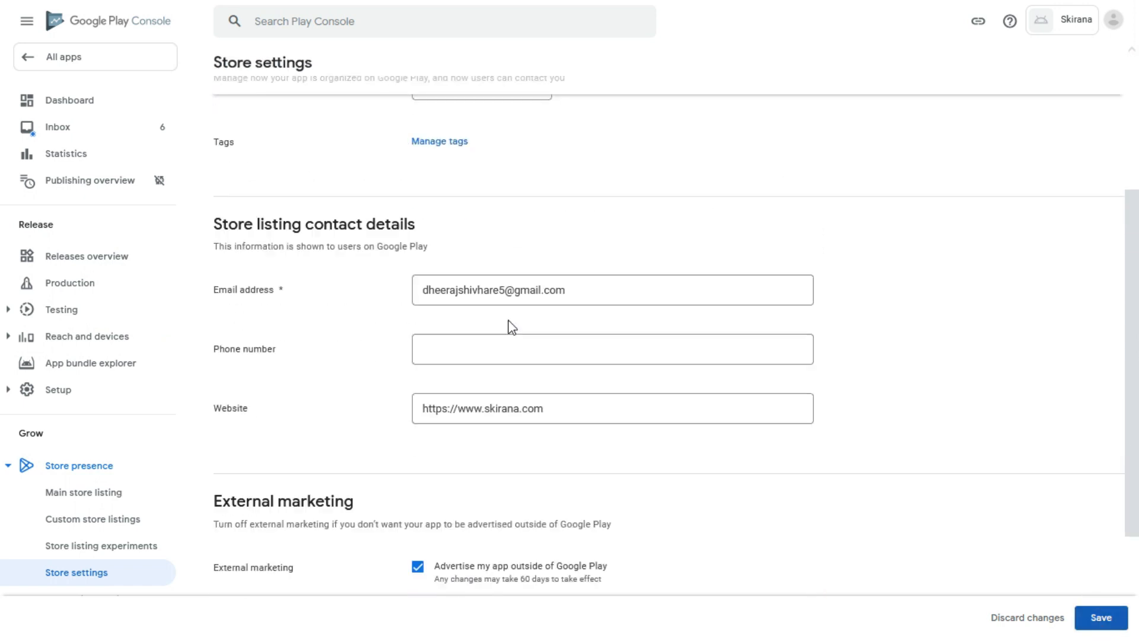
scroll(498, 238, up, 3)
scroll(508, 224, down, 5)
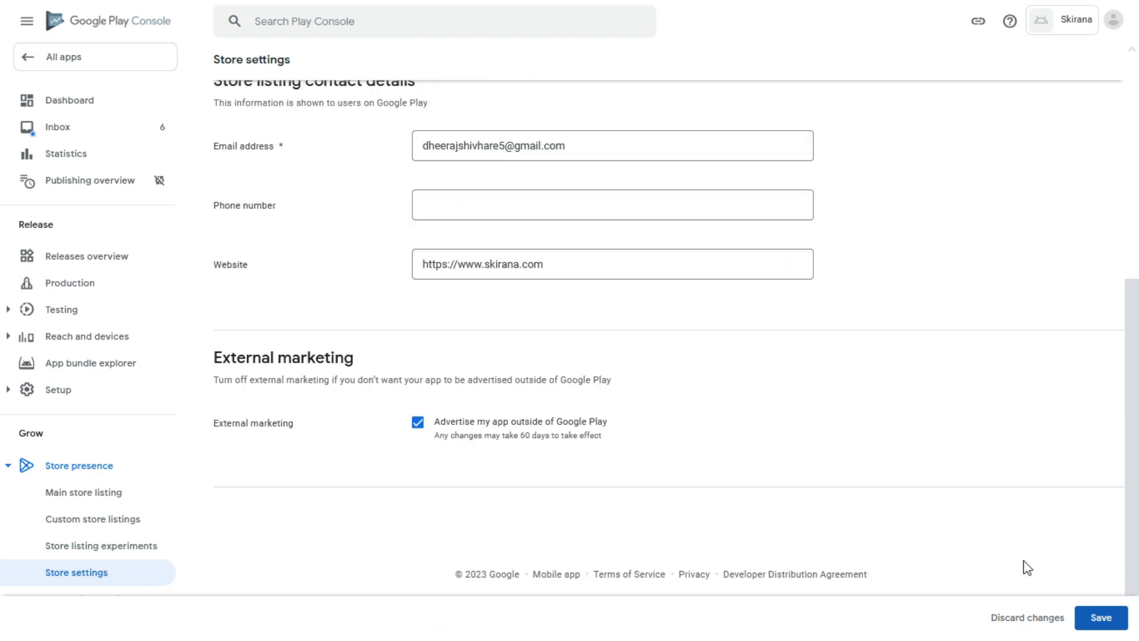
click(1100, 619)
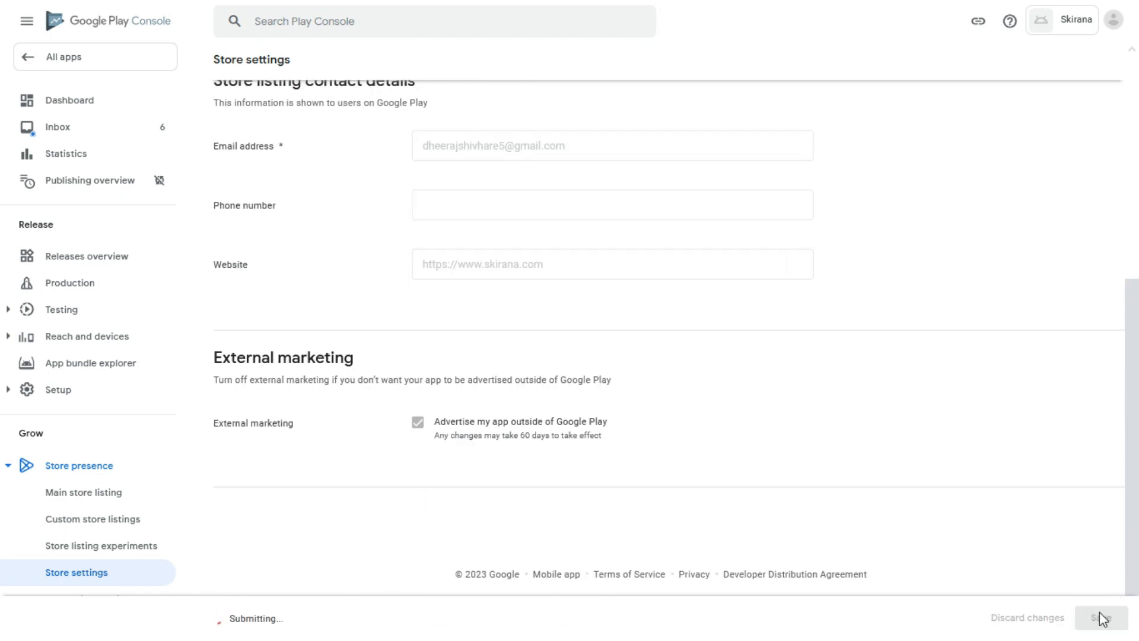
scroll(985, 430, up, 5)
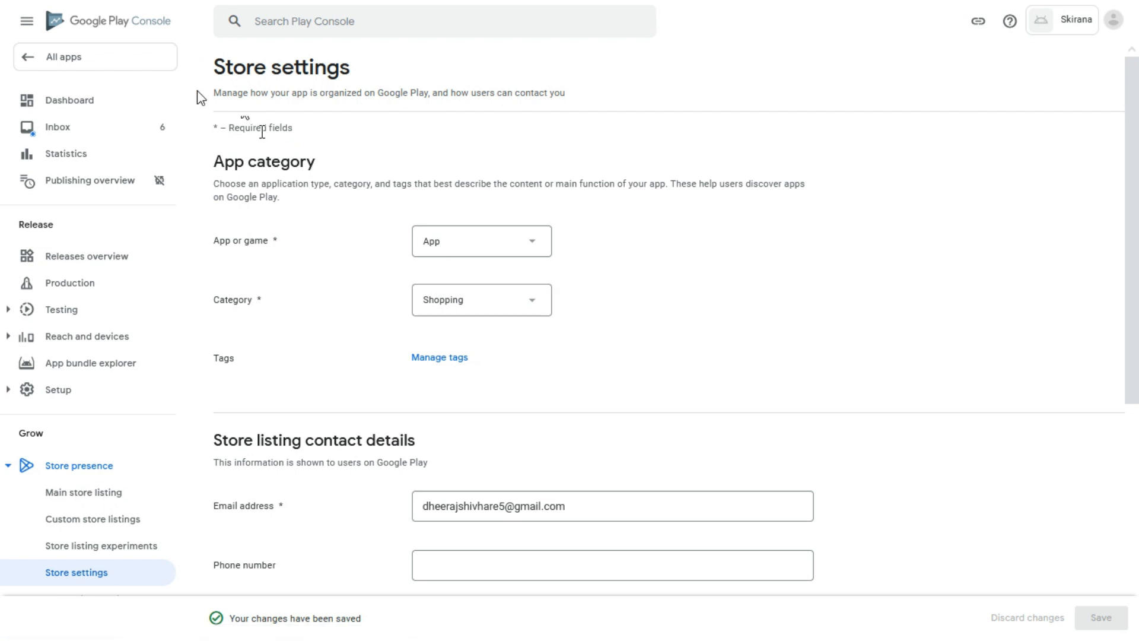
click(58, 106)
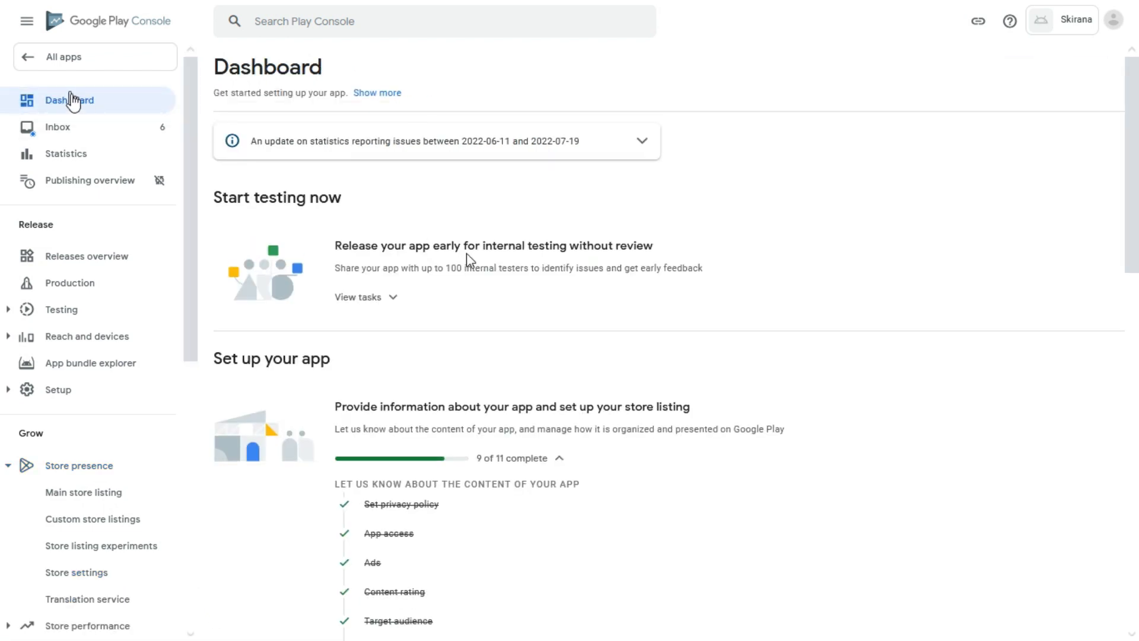
Open the main store listing and set the short description to 'Welcome to Skirana Stores'.
scroll(420, 259, down, 3)
scroll(421, 254, down, 2)
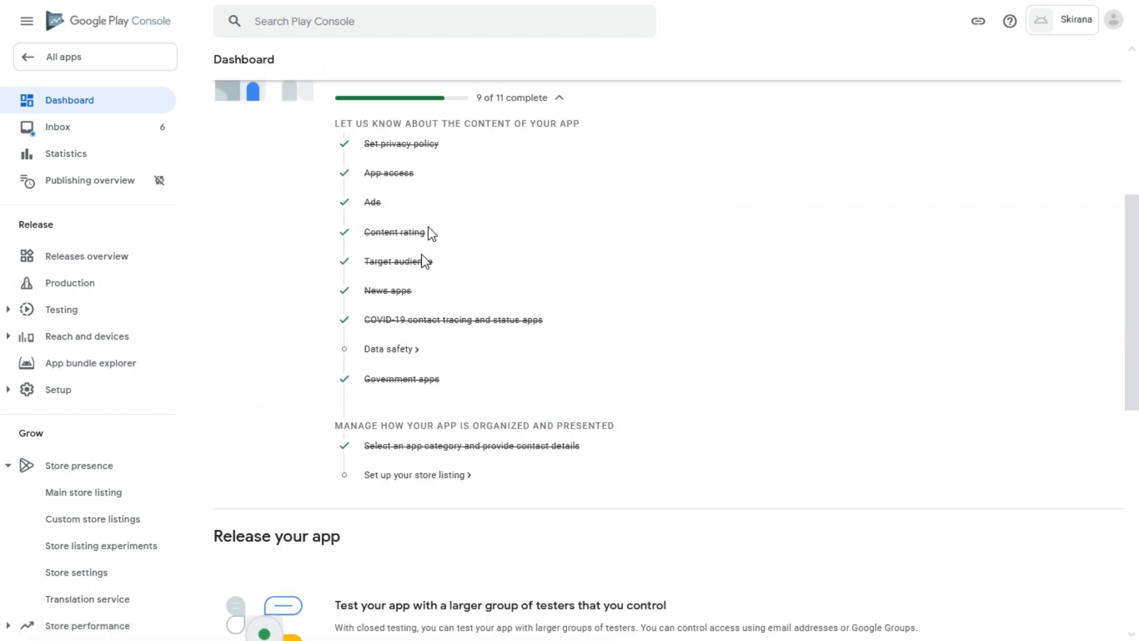
click(426, 475)
scroll(592, 364, down, 5)
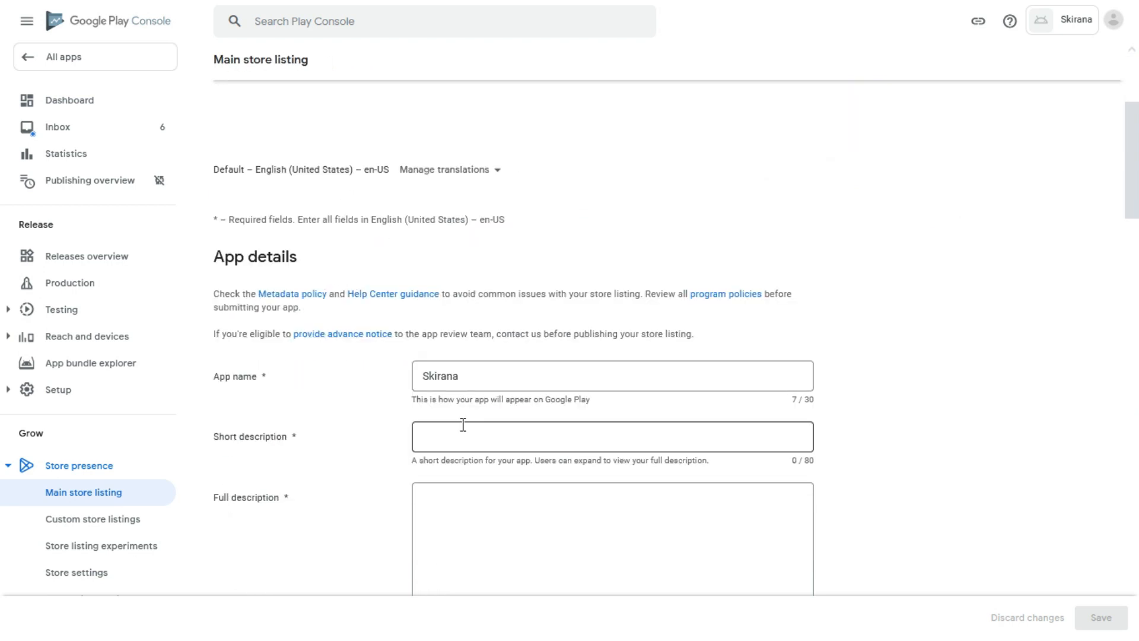
key(alt+Tab)
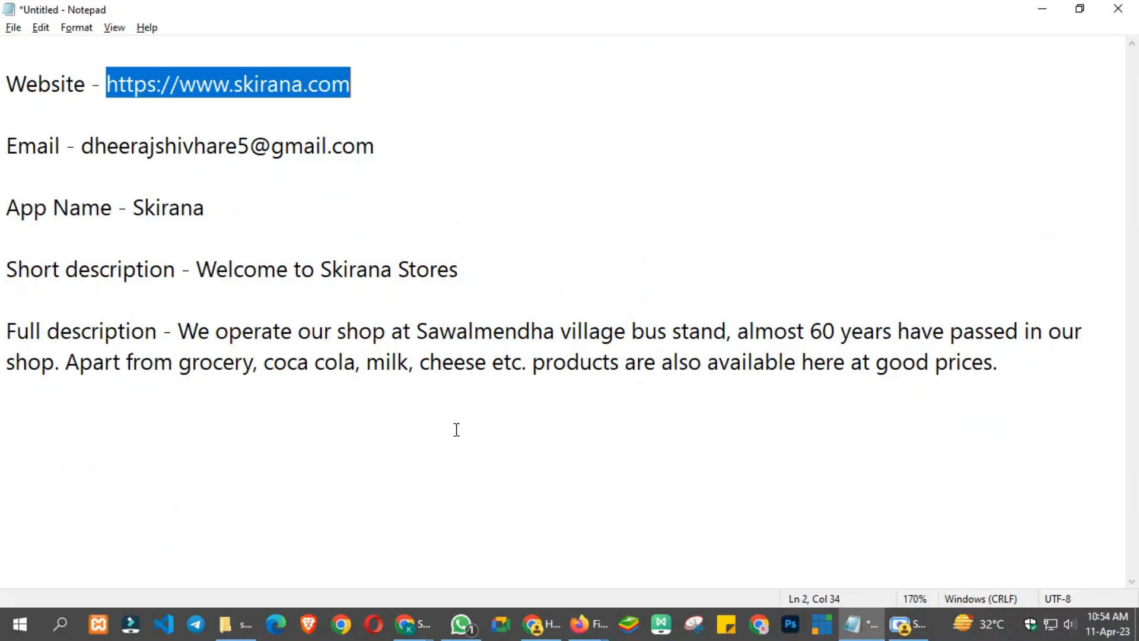
drag(196, 270, 472, 268)
key(ctrl+c)
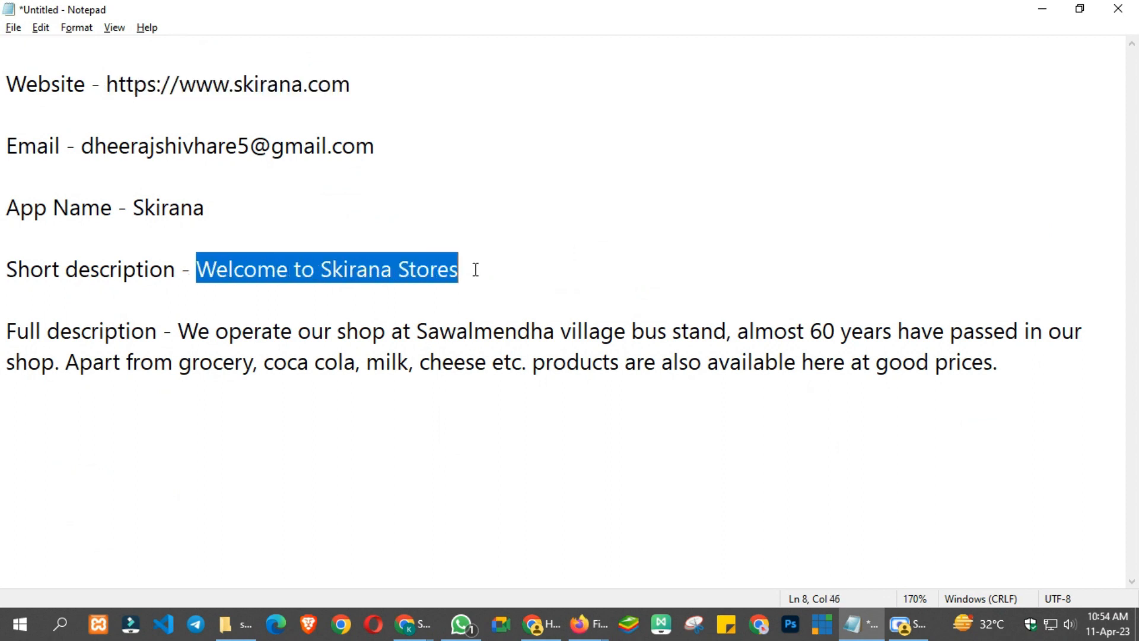
key(alt+Tab)
click(461, 435)
key(ctrl+v)
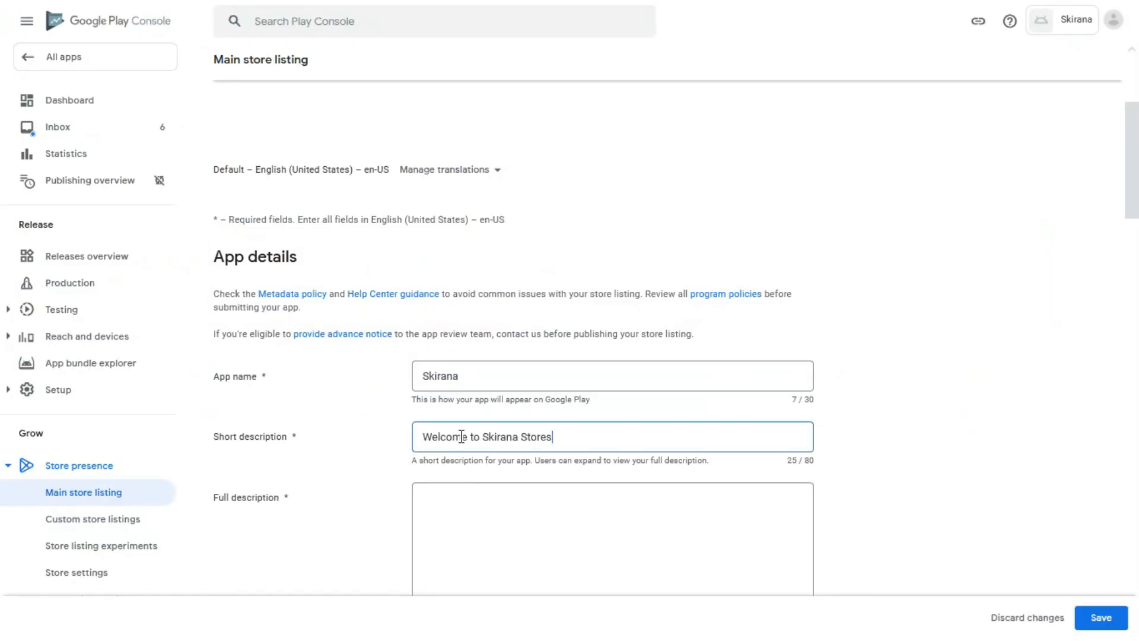
Paste the 193-character shop description from the notes into the Full description field.
scroll(469, 436, down, 2)
scroll(485, 428, down, 1)
click(498, 310)
key(alt+Tab)
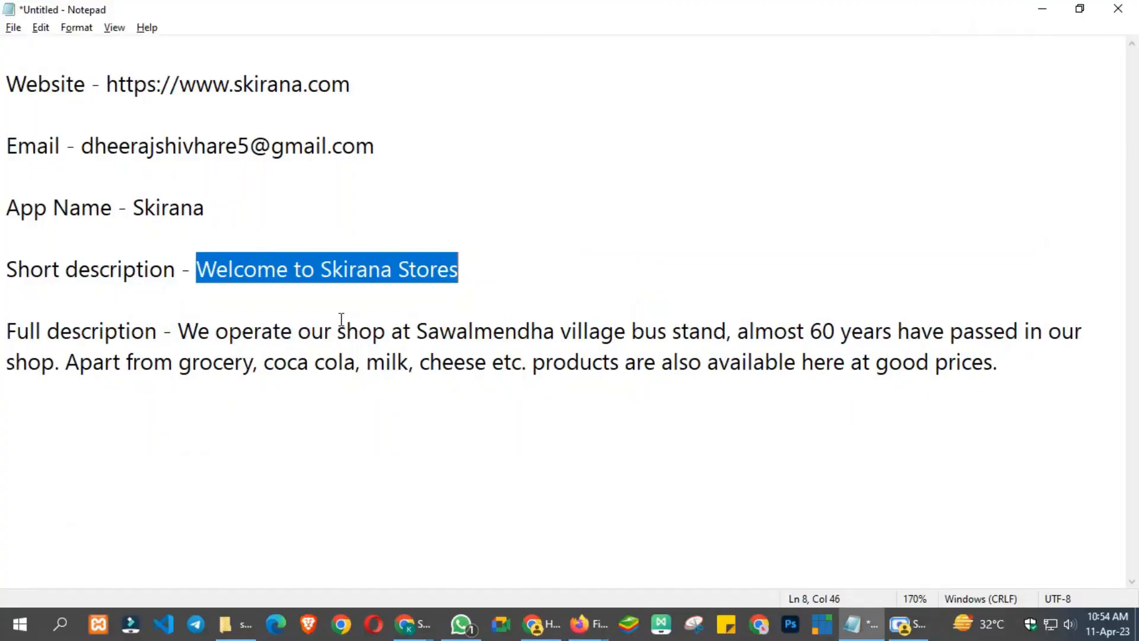
drag(186, 326, 988, 388)
key(ctrl+c)
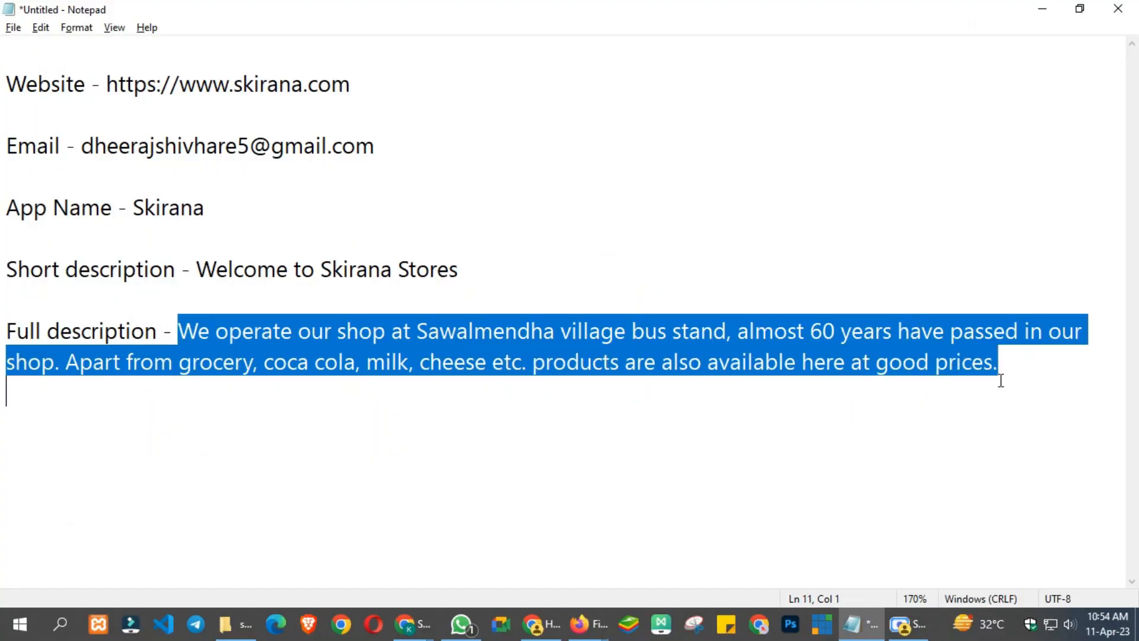
key(alt+Tab)
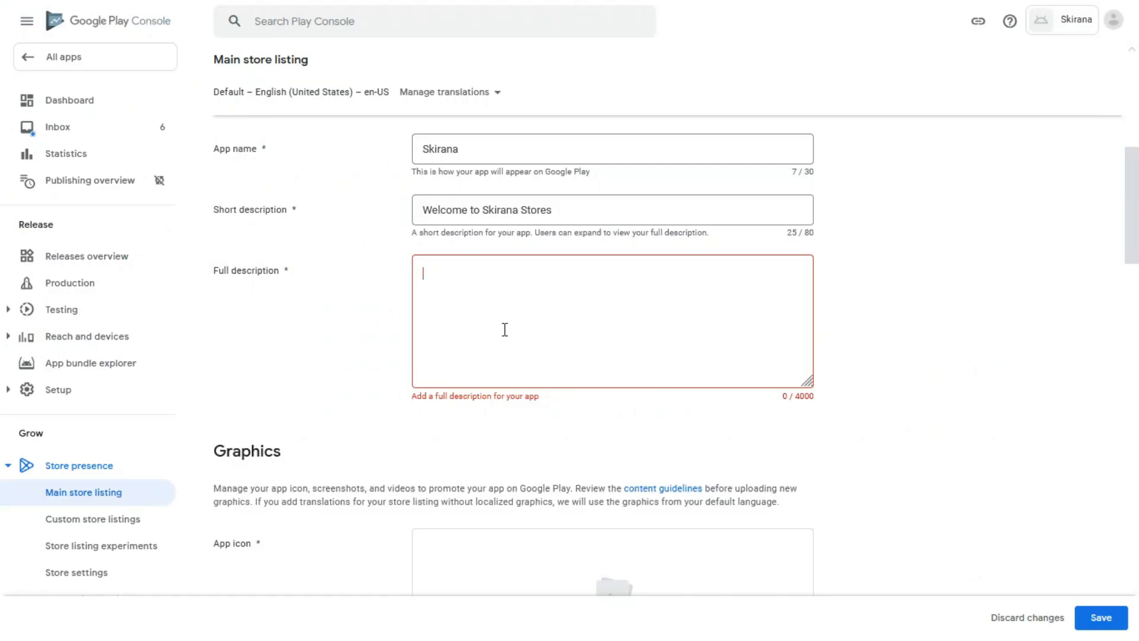
key(ctrl+v)
scroll(539, 321, up, 1)
scroll(540, 322, down, 2)
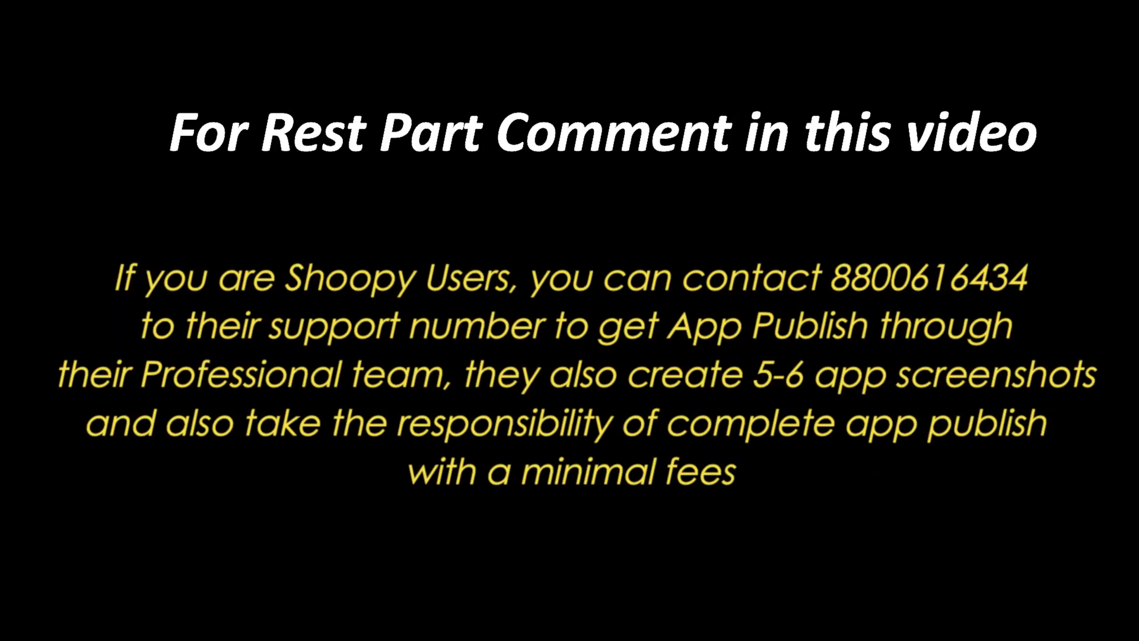